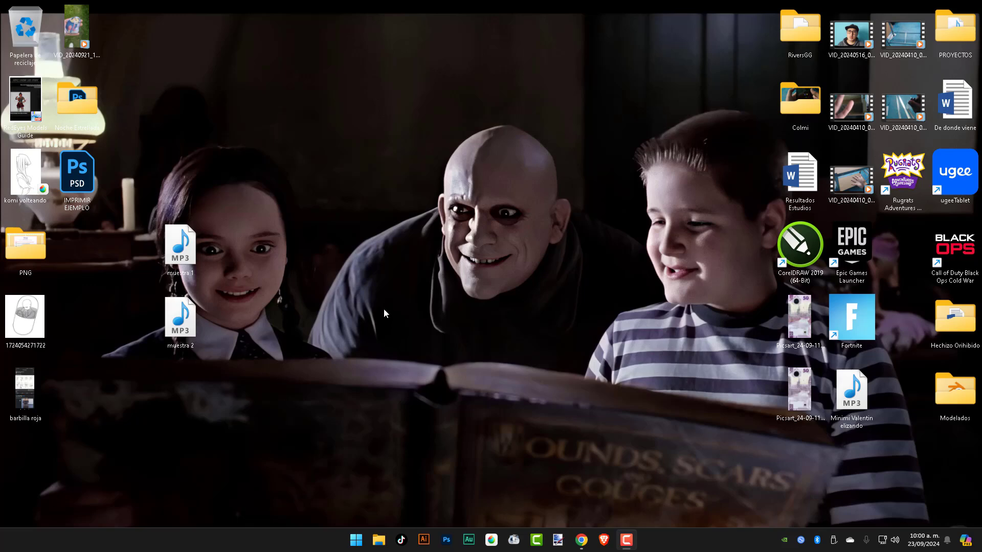
# Step: Move the muestra 1 and muestra 2 MP3 files together to an empty area near the upper middle of the desktop
pyautogui.moveTo(254, 370); pyautogui.dragTo(155, 220)
pyautogui.moveTo(185, 322); pyautogui.dragTo(393, 321)
pyautogui.click(288, 397)
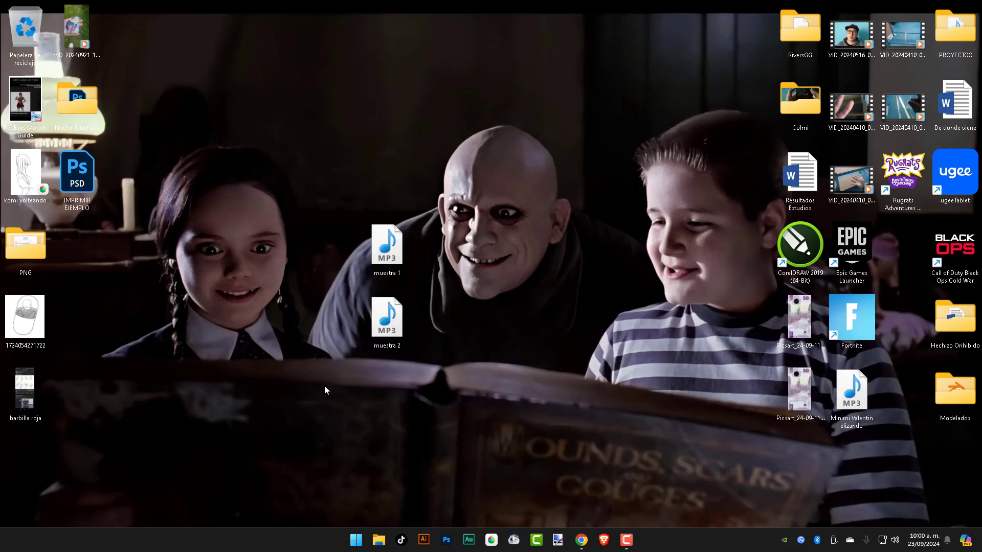
pyautogui.moveTo(325, 386); pyautogui.dragTo(417, 220)
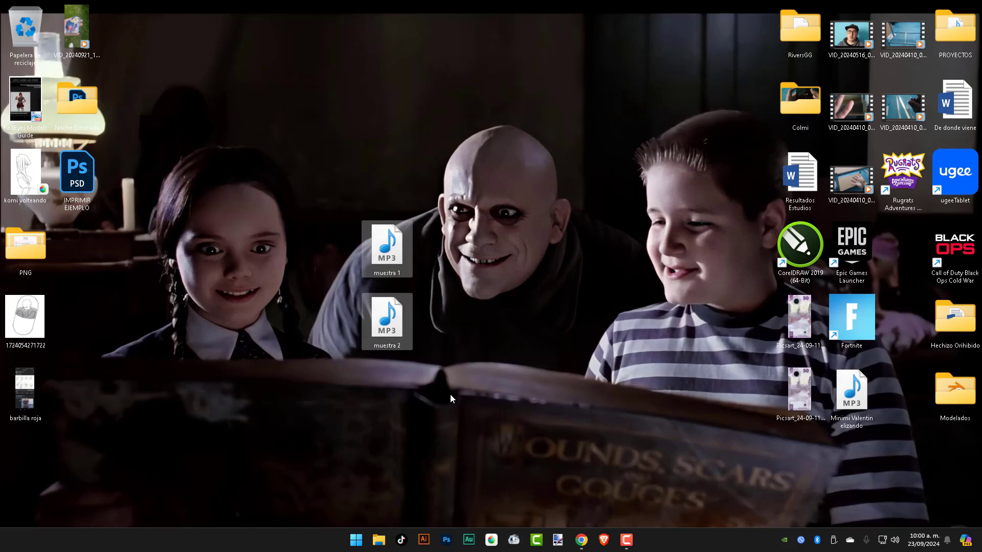
pyautogui.moveTo(379, 243); pyautogui.dragTo(328, 97)
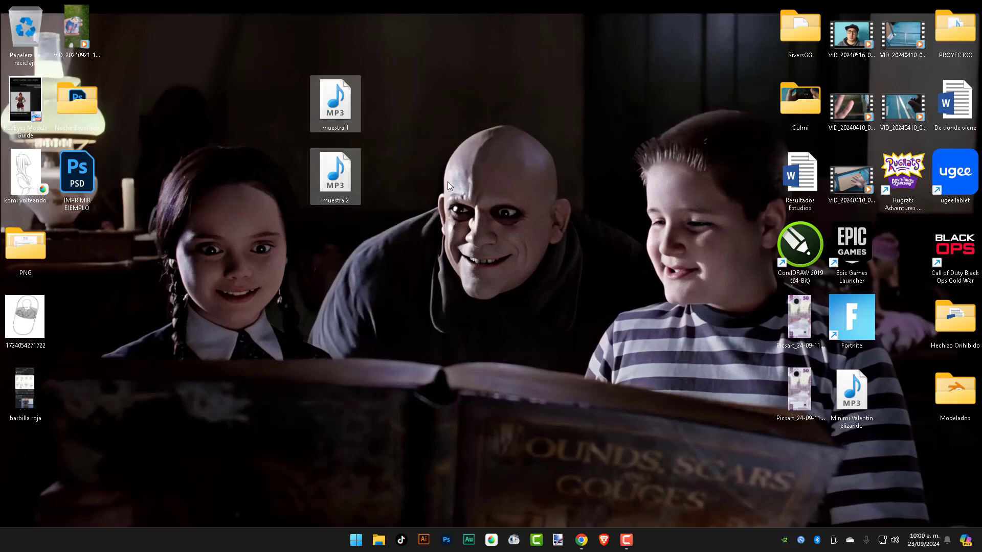
pyautogui.click(422, 207)
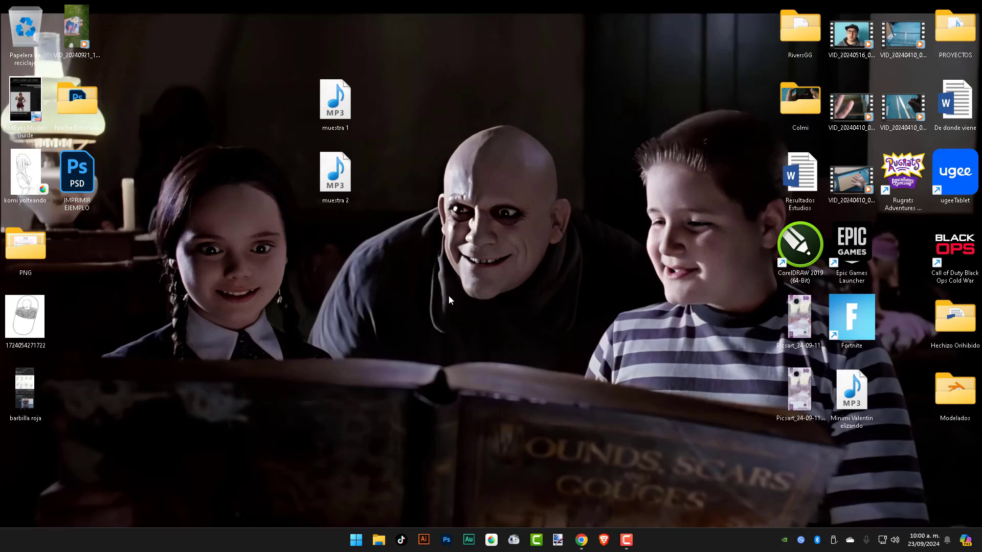
# Step: Glance at the Applio Colab notebook in Chrome, return to the desktop and launch Pinokio
pyautogui.click(581, 539)
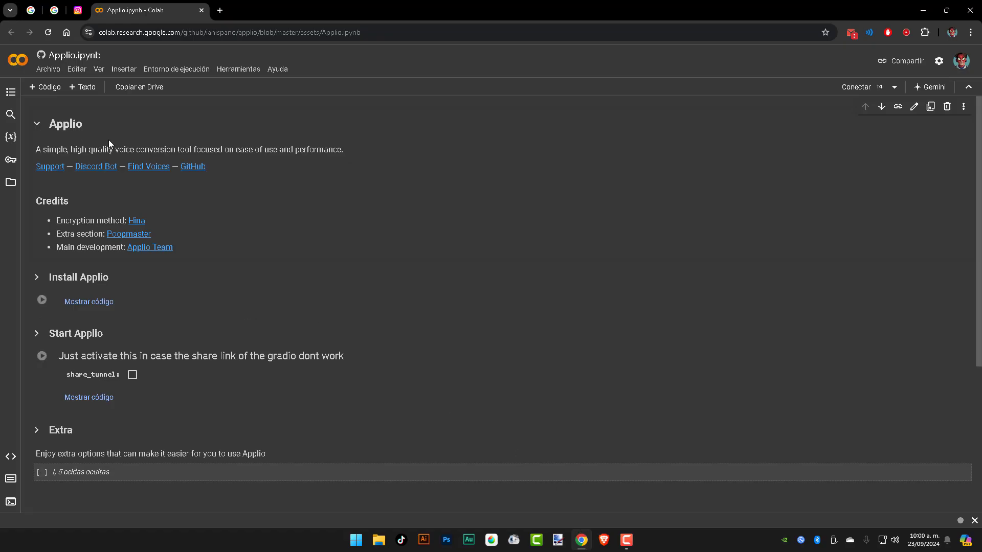
pyautogui.press('super+d')
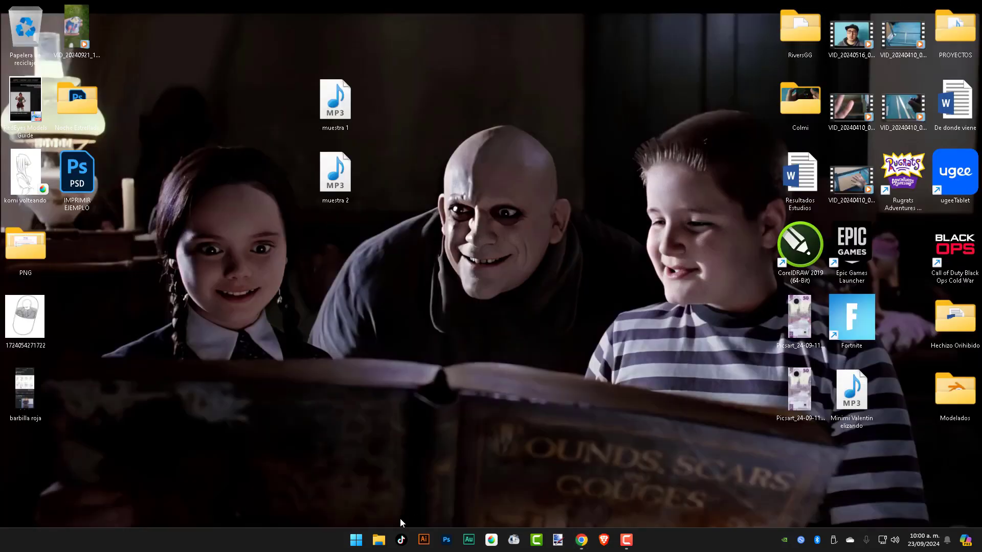
pyautogui.click(356, 540)
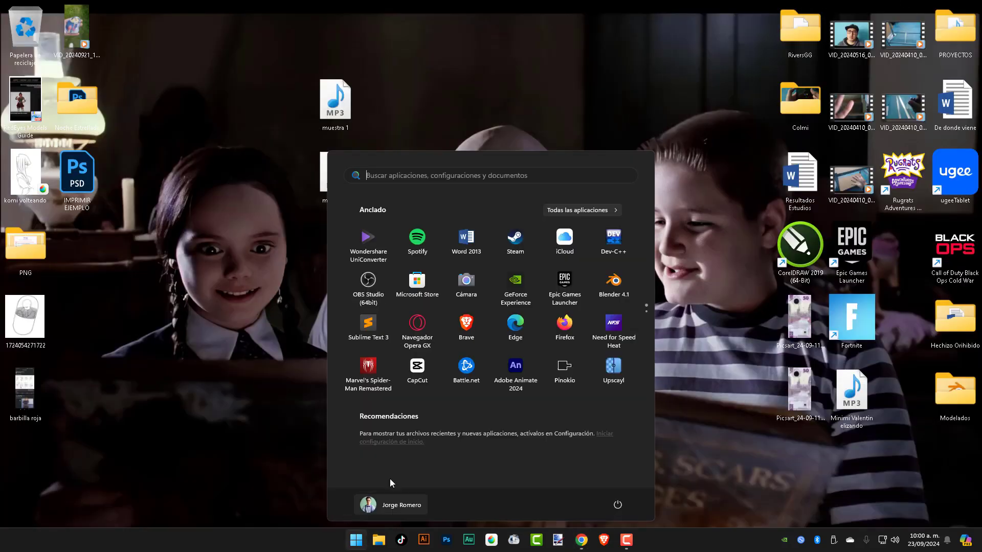
pyautogui.click(568, 366)
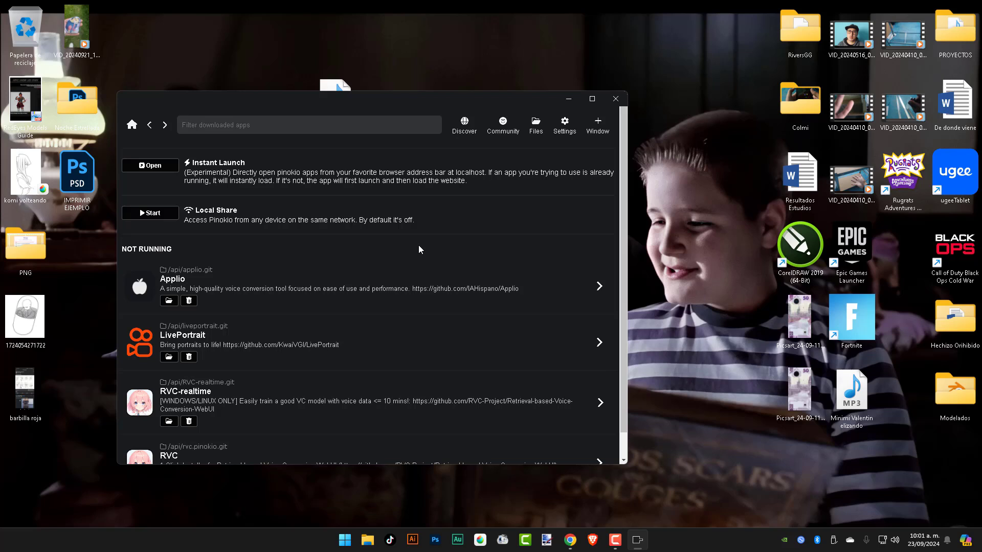
# Step: Search Pinokio's verified scripts for "ap" and open the Applio script page
pyautogui.click(465, 134)
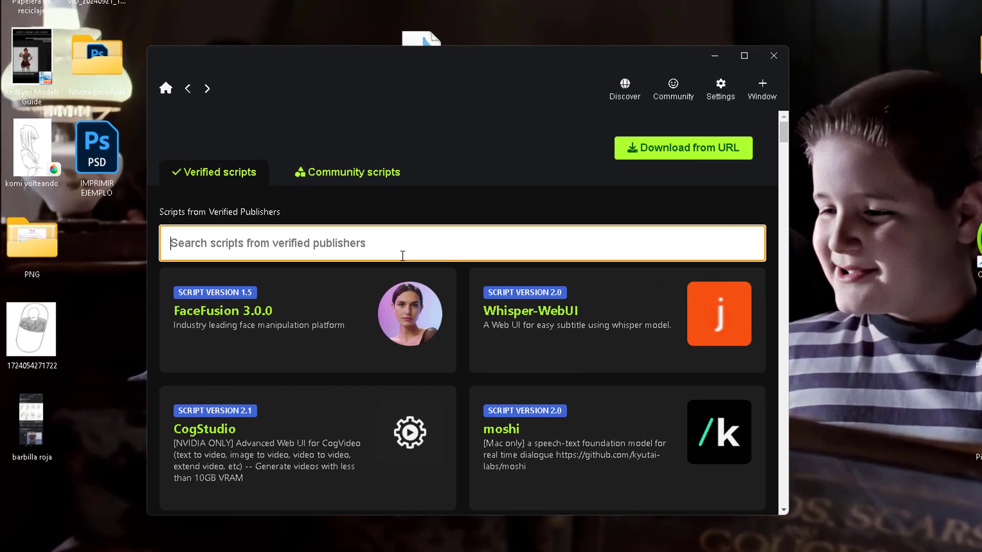
pyautogui.write('a')
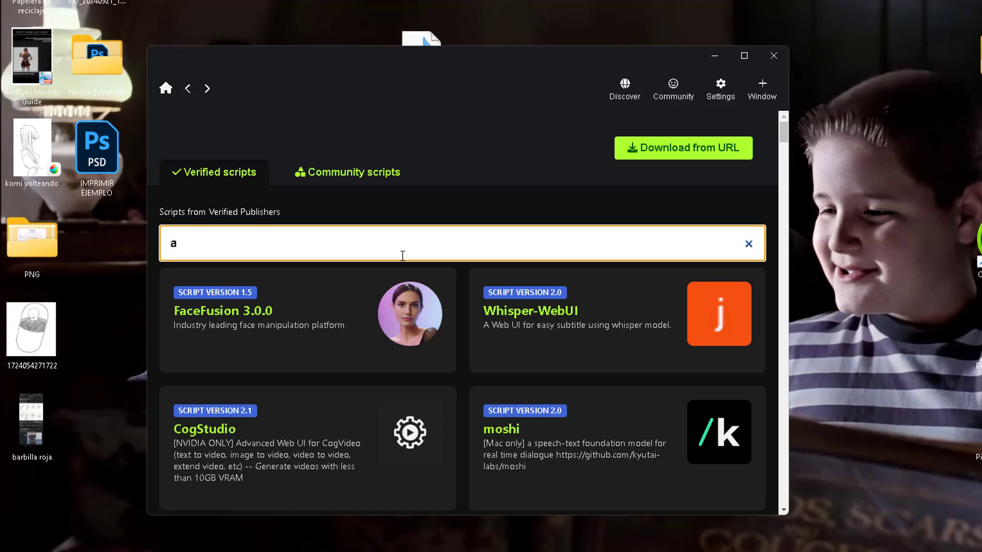
pyautogui.write('p')
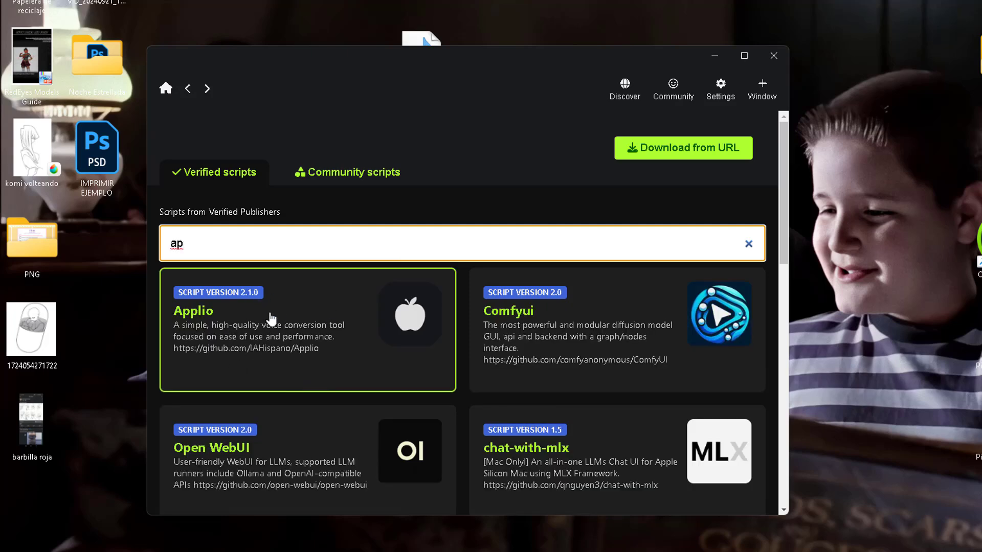
pyautogui.click(263, 327)
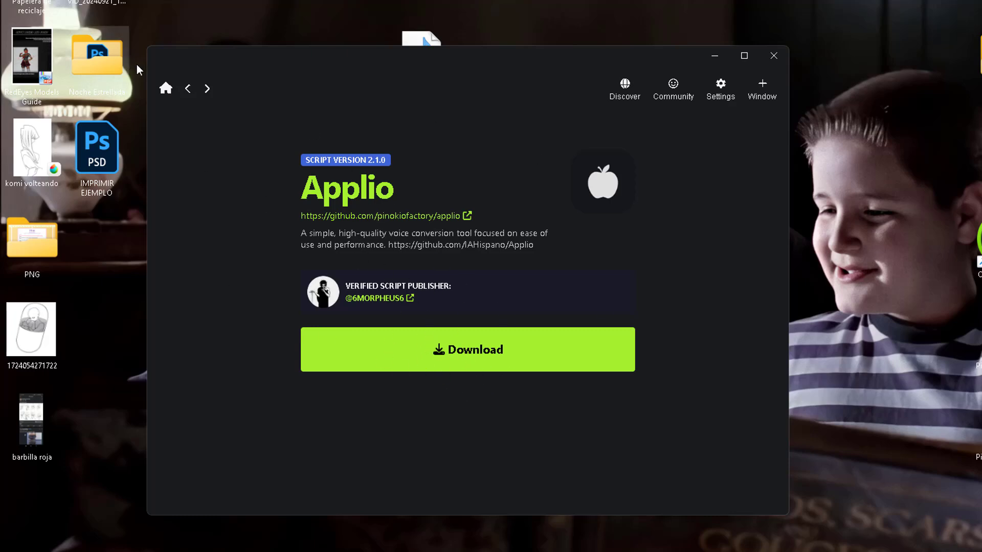
# Step: Start the installed Applio from Pinokio's home page, stop it and close Pinokio
pyautogui.click(166, 88)
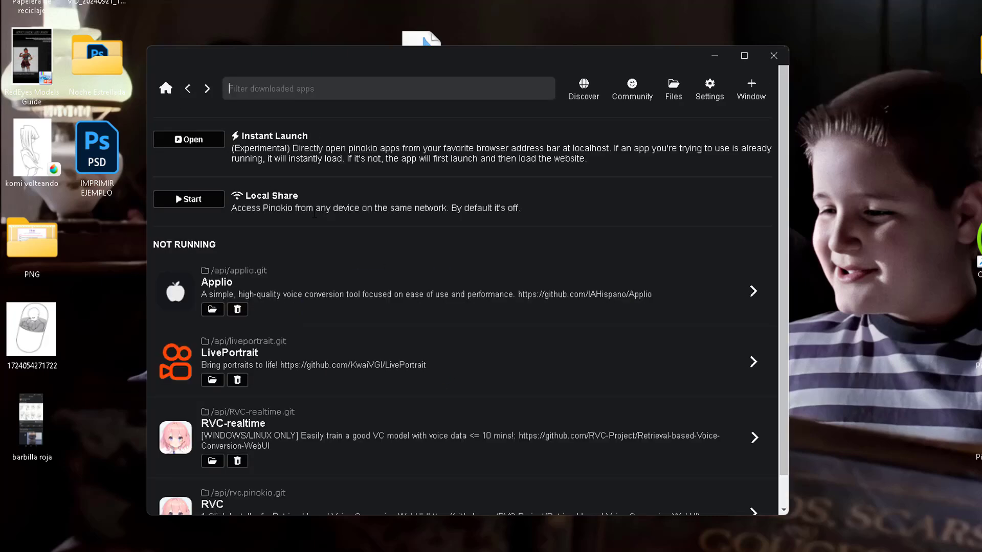
pyautogui.click(276, 298)
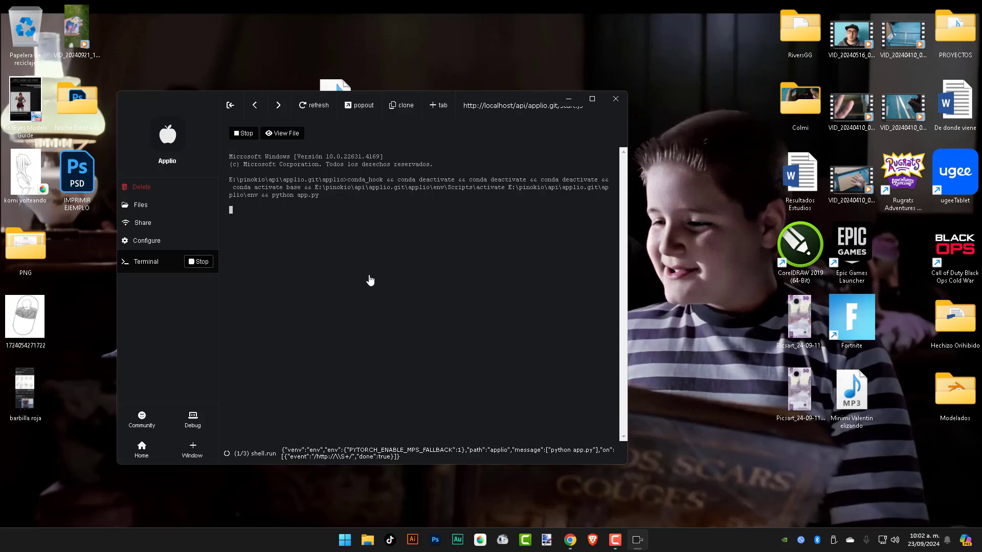
pyautogui.click(212, 262)
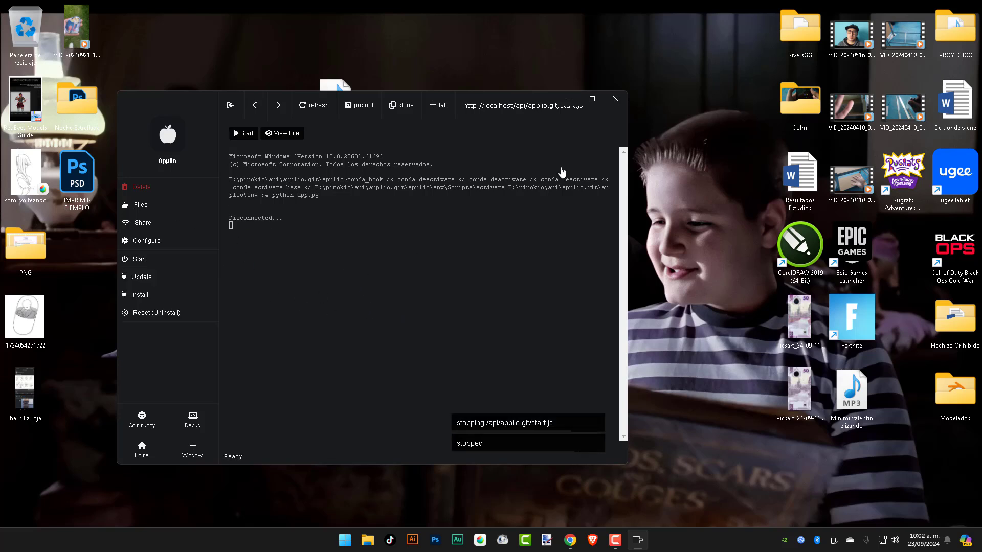
pyautogui.click(618, 101)
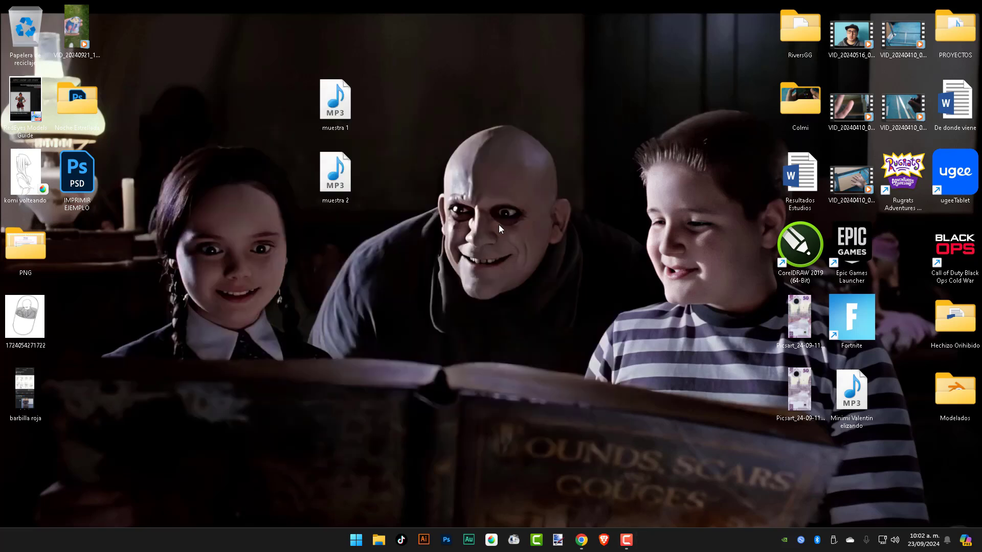
# Step: Switch to Chrome, reopen the Applio Colab notebook under the other Google account and close the original notebook tab
pyautogui.click(581, 541)
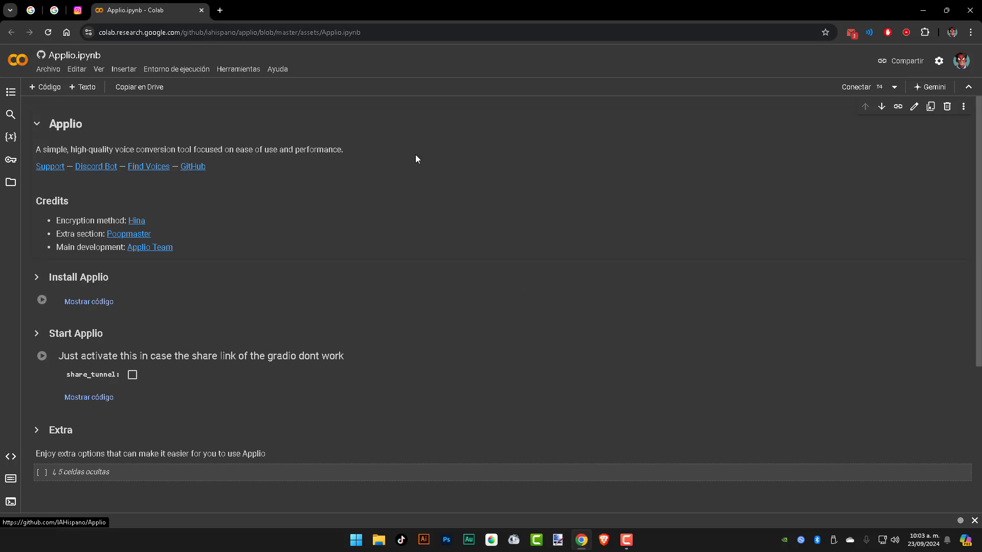
pyautogui.click(961, 61)
pyautogui.click(839, 253)
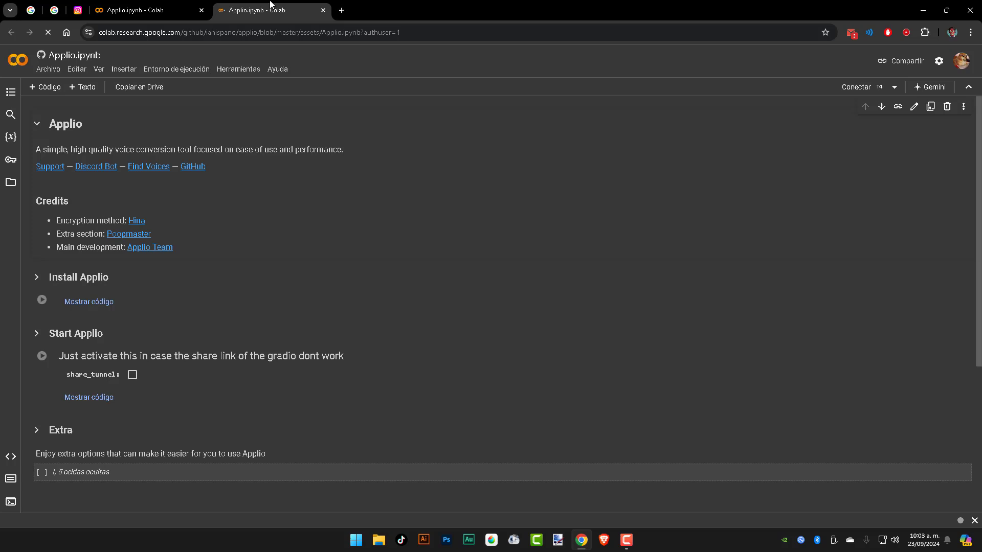
pyautogui.middleClick(271, 5)
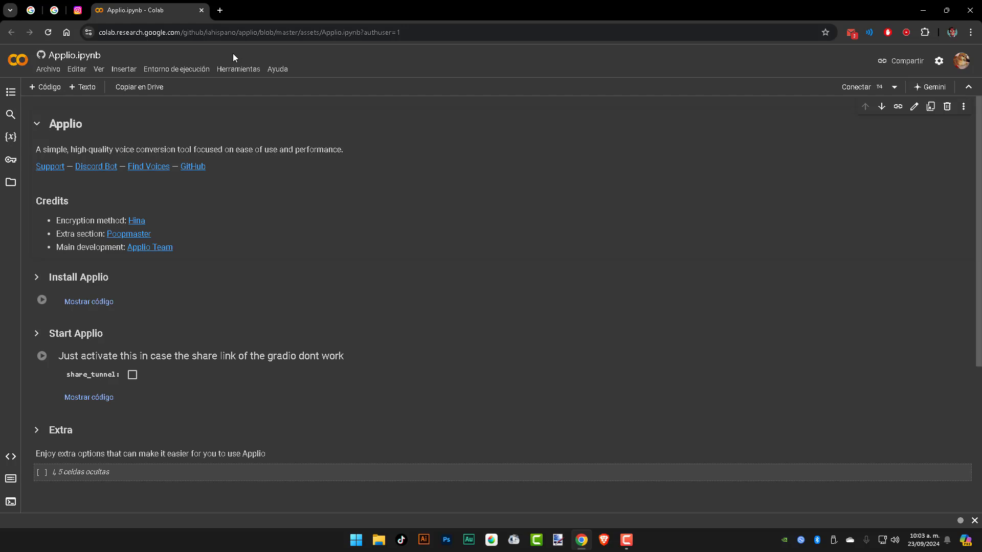
pyautogui.click(923, 10)
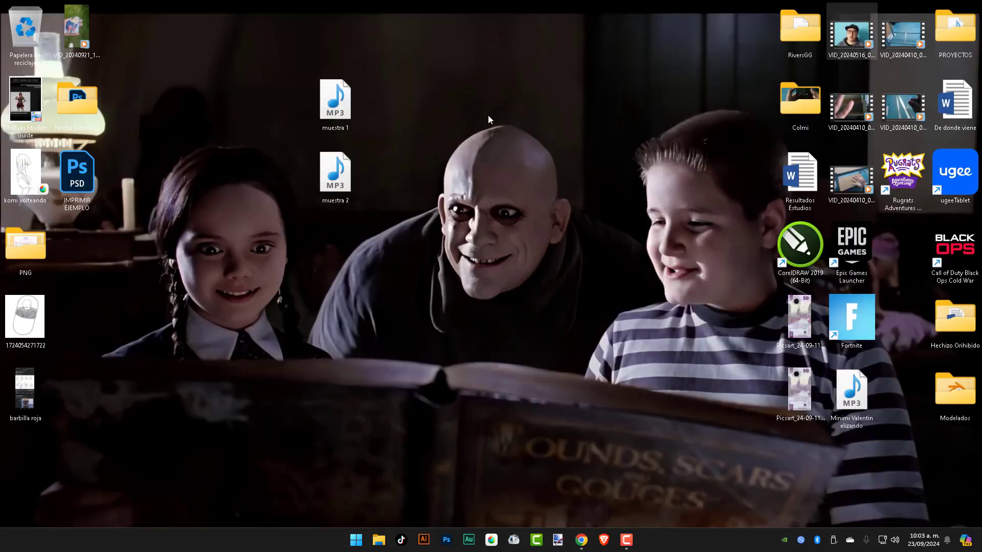
pyautogui.moveTo(438, 215); pyautogui.dragTo(293, 58)
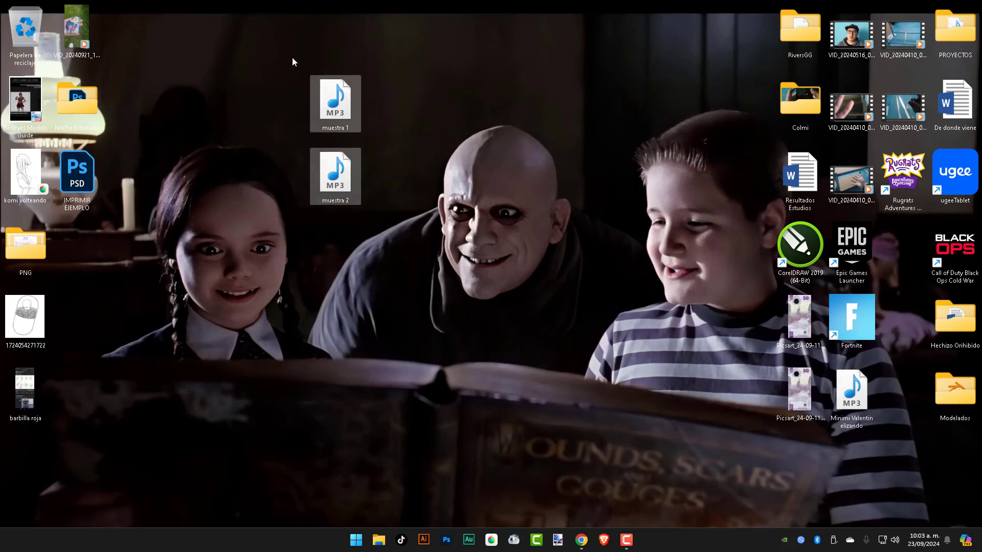
pyautogui.moveTo(338, 100); pyautogui.dragTo(342, 246)
pyautogui.moveTo(398, 224); pyautogui.dragTo(341, 112)
pyautogui.click(410, 125)
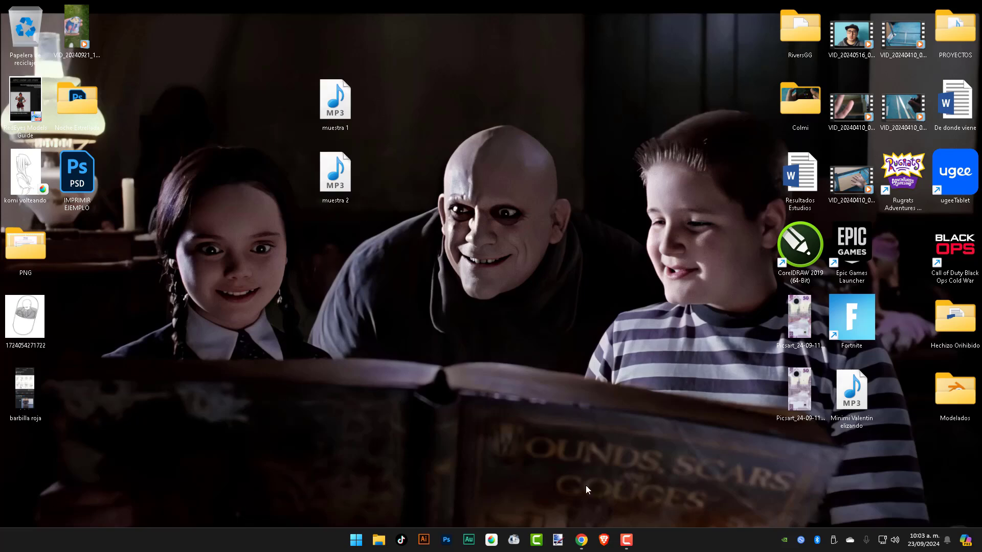
pyautogui.click(581, 541)
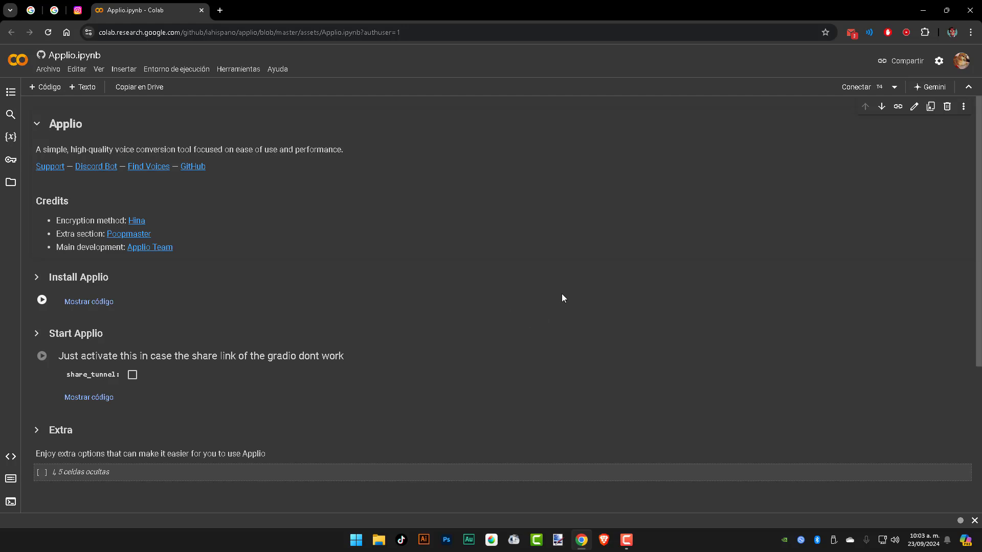
pyautogui.click(923, 10)
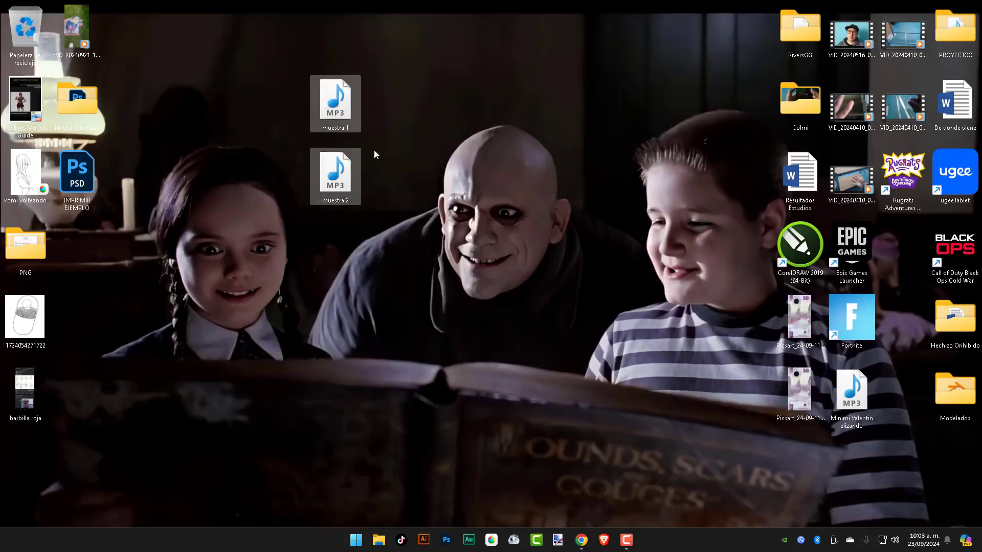
pyautogui.click(410, 289)
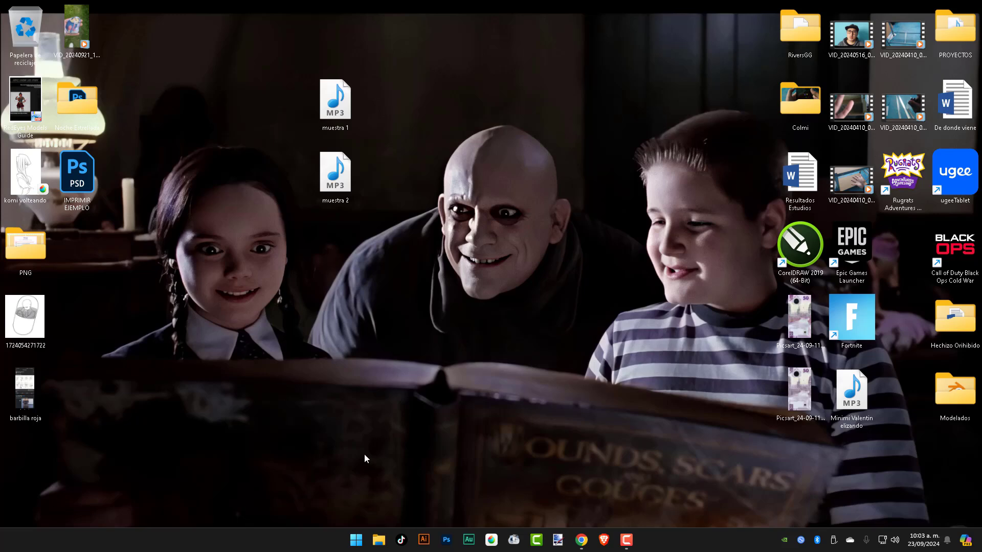
# Step: Launch Wondershare UniConverter and minimize Chrome so the converter window is in view
pyautogui.click(357, 538)
pyautogui.click(348, 237)
pyautogui.click(581, 540)
pyautogui.click(221, 9)
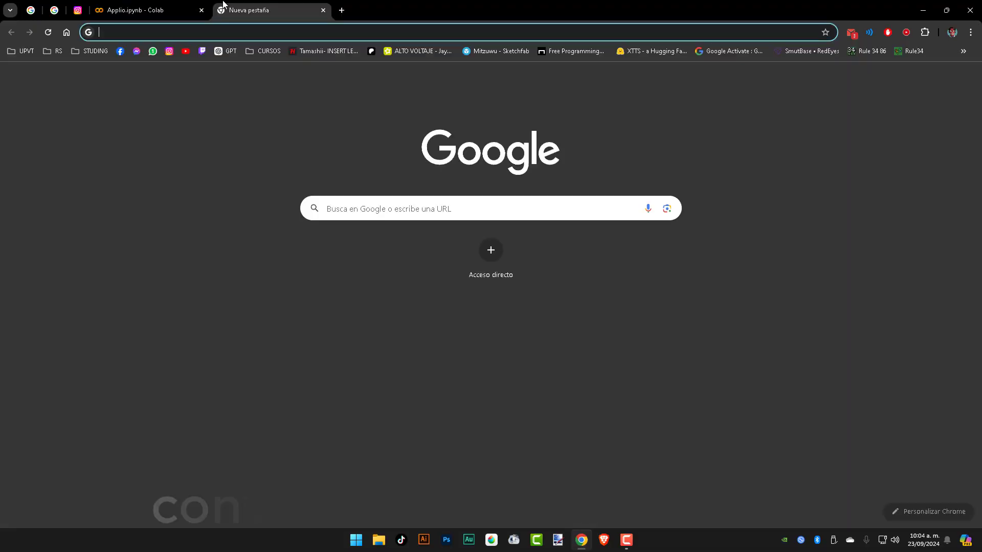
pyautogui.click(323, 10)
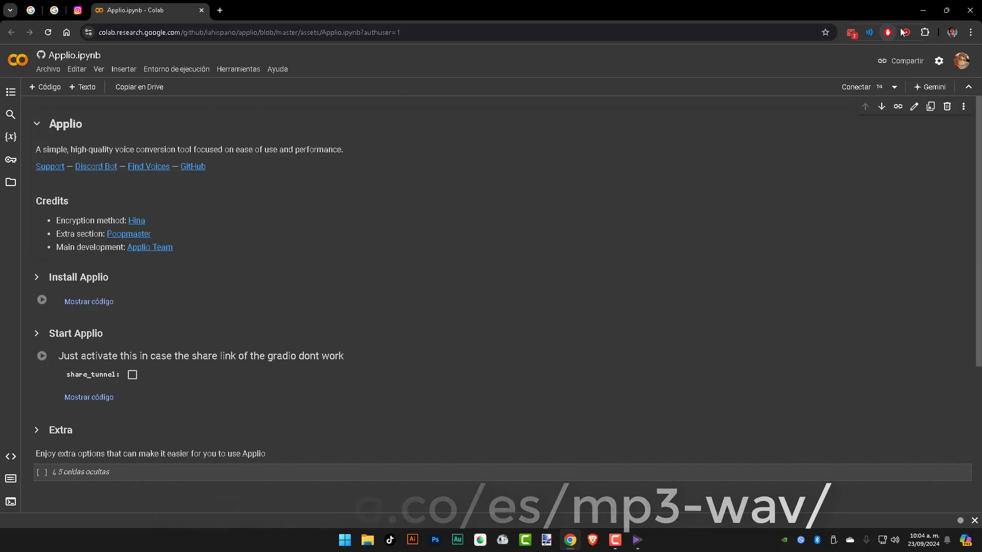
pyautogui.click(917, 9)
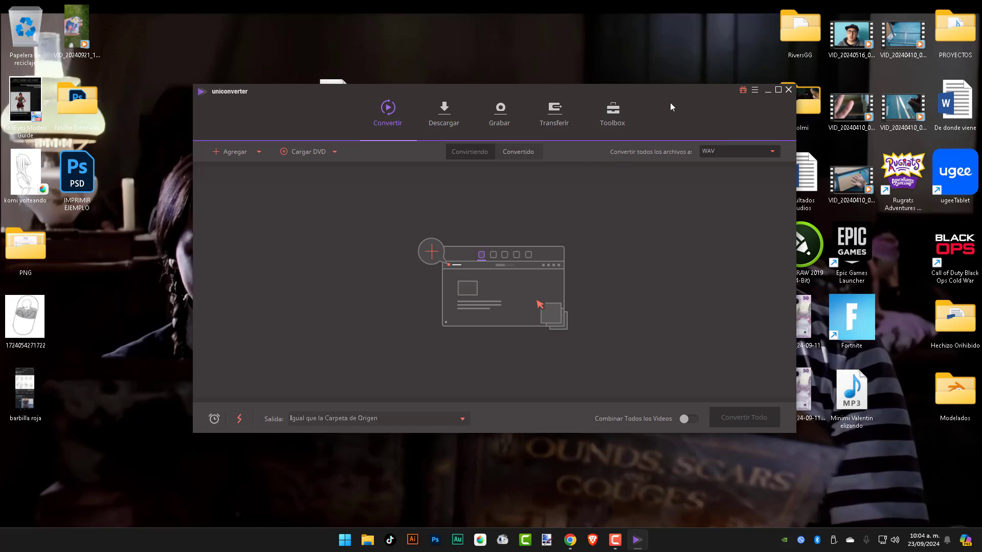
# Step: Add muestra 1 and muestra 2 from the desktop to UniConverter, convert both to WAV and close the converter
pyautogui.moveTo(671, 102); pyautogui.dragTo(846, 242)
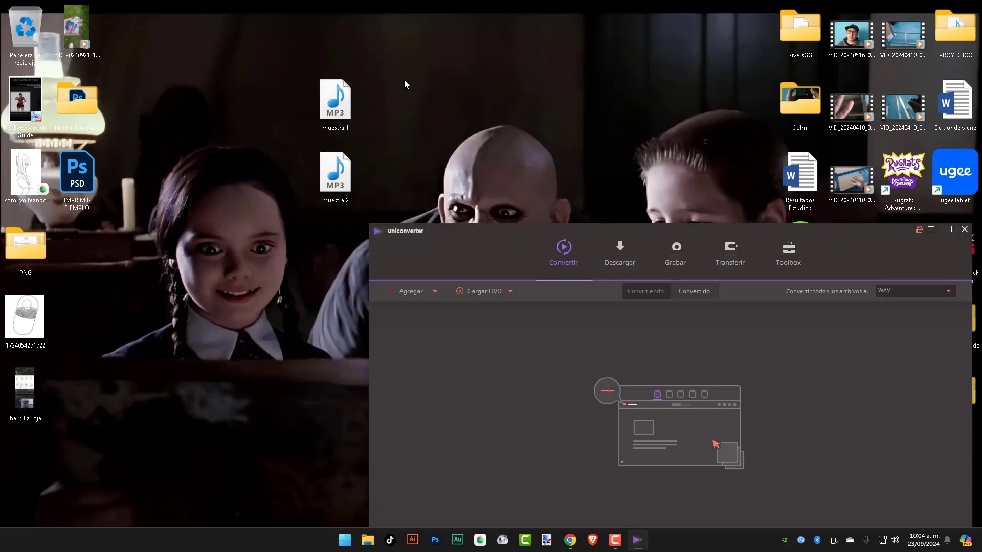
pyautogui.moveTo(404, 84); pyautogui.dragTo(583, 386)
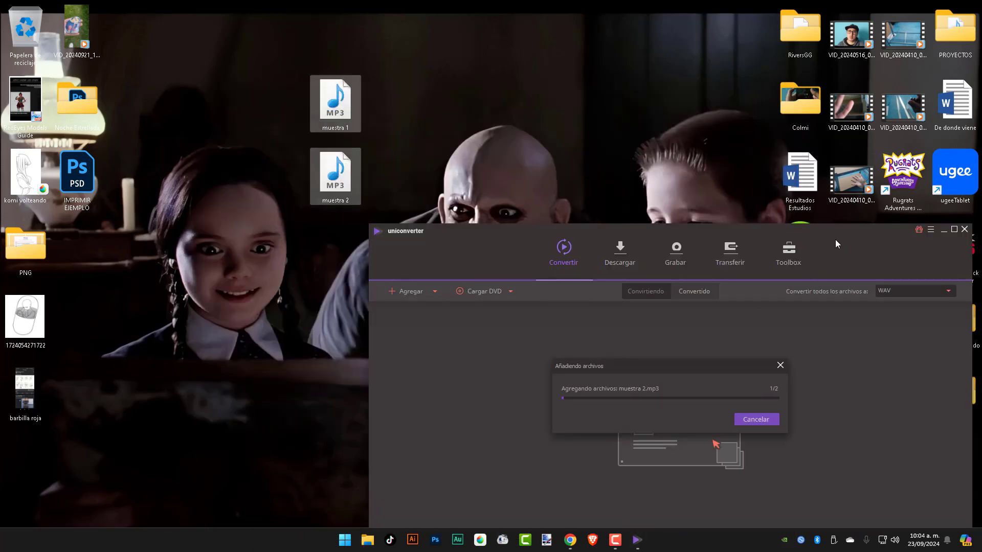
pyautogui.moveTo(830, 245); pyautogui.dragTo(667, 103)
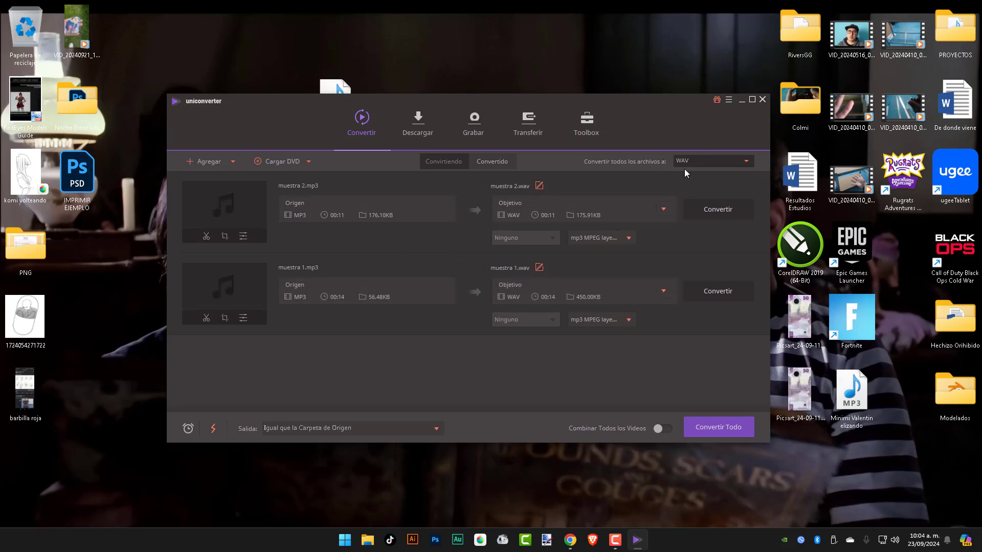
pyautogui.click(723, 422)
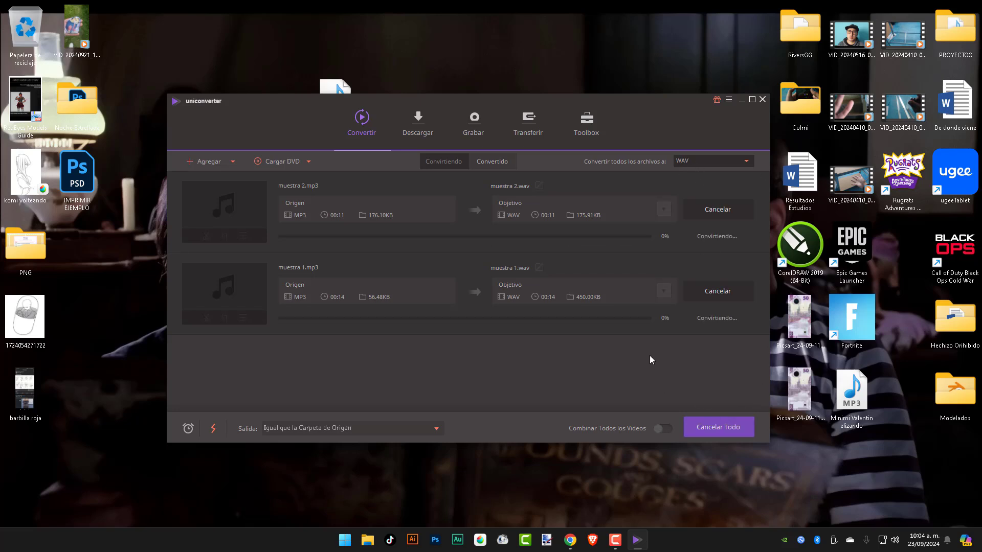
pyautogui.click(762, 99)
# Step: Place the converted muestra 1 and muestra 2 files together in the middle of the desktop and switch back to Chrome
pyautogui.moveTo(85, 281); pyautogui.dragTo(394, 353)
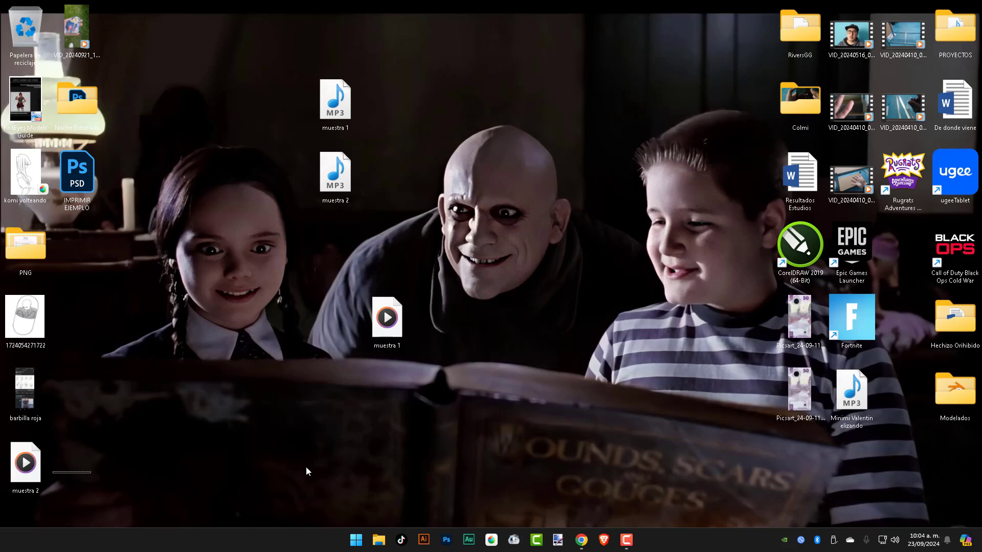
pyautogui.moveTo(42, 468); pyautogui.dragTo(396, 410)
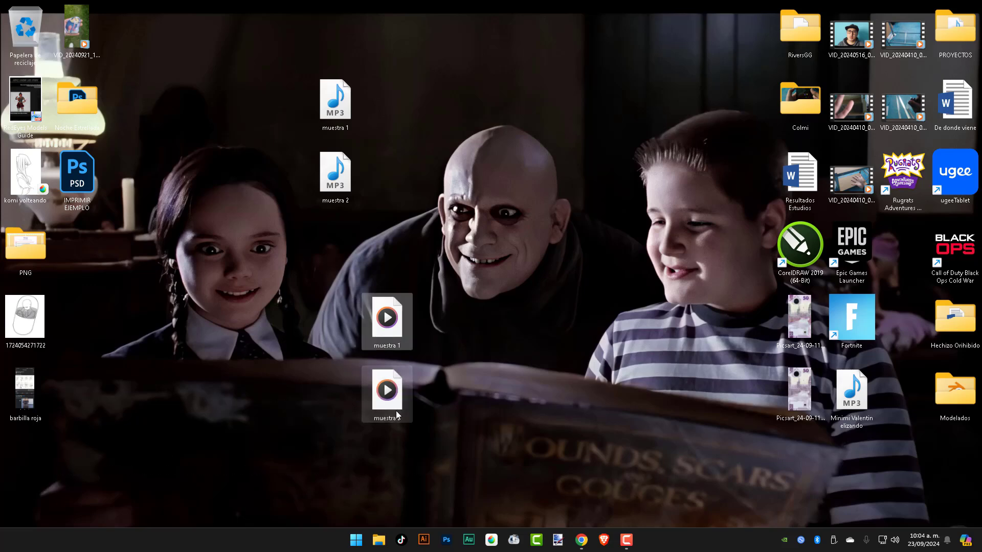
pyautogui.click(581, 540)
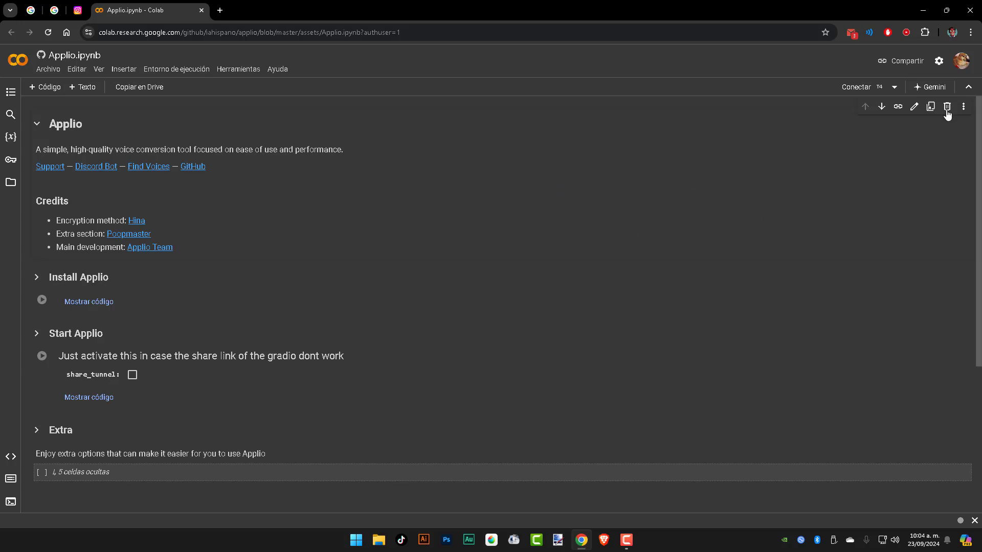
# Step: Run the Install Applio cell and accept running the notebook despite the third-party authorship warning
pyautogui.click(36, 123)
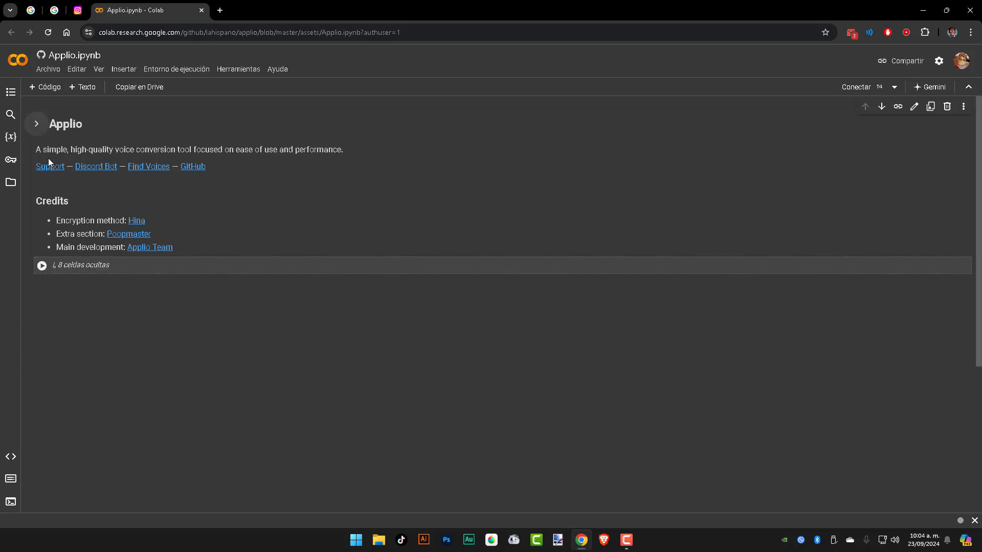
pyautogui.click(34, 125)
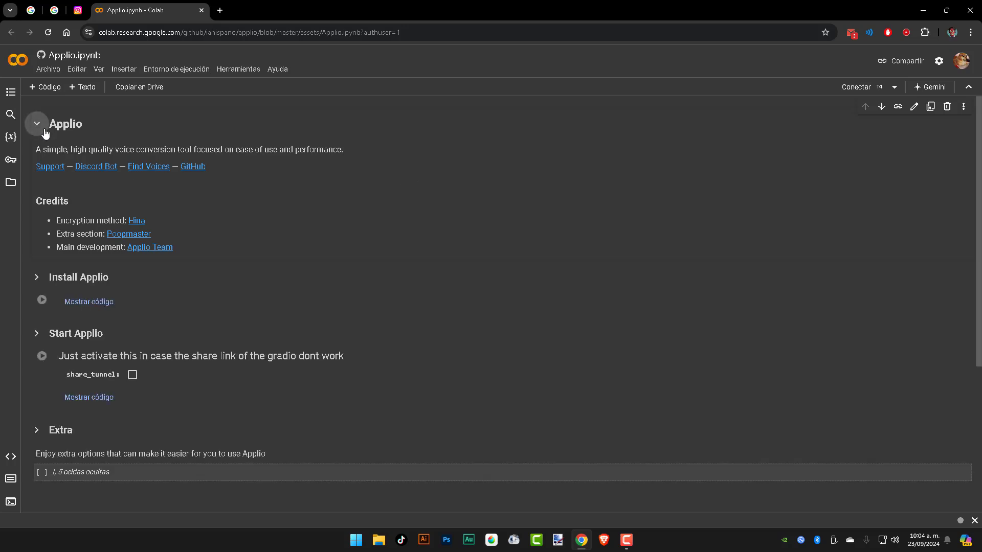
pyautogui.click(42, 300)
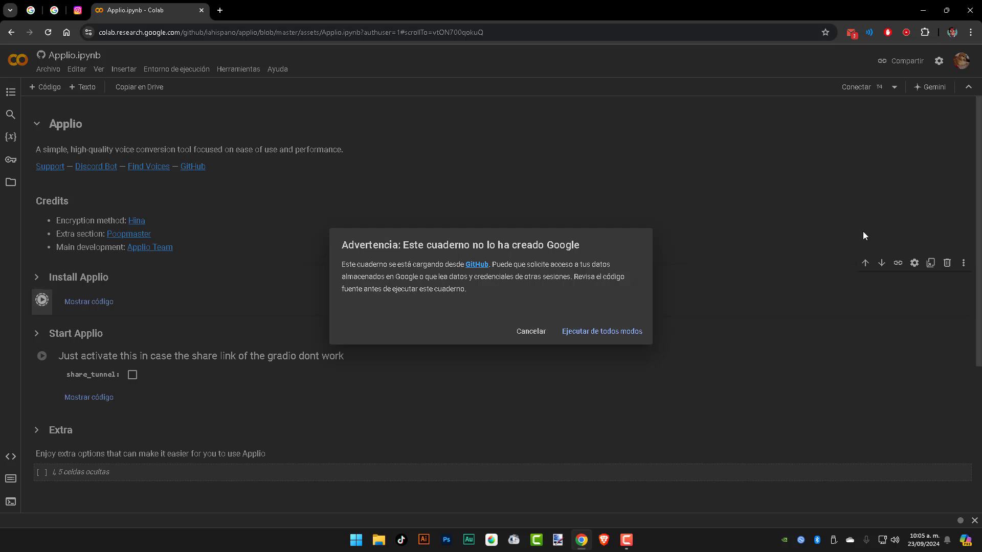
pyautogui.click(590, 332)
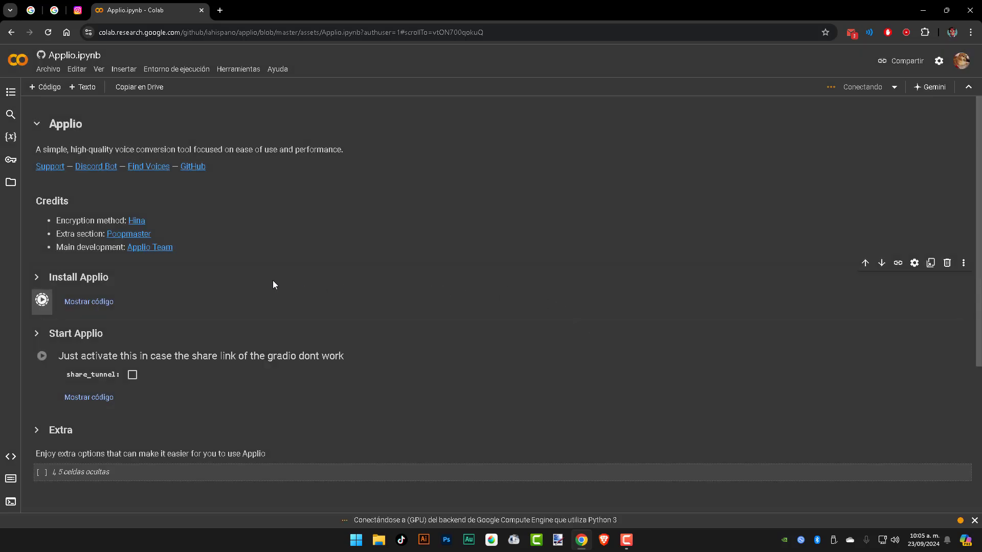
pyautogui.scroll(-1, 273, 285)
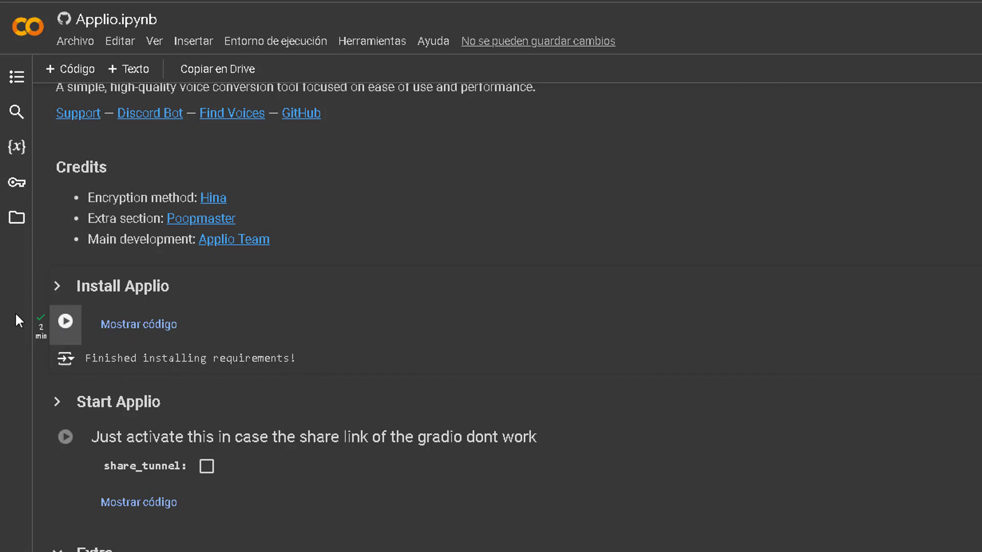
# Step: Collapse the notebook's Extra section and expand it again to reach the Mount Drive cell
pyautogui.scroll(-3, 208, 393)
pyautogui.scroll(-3, 208, 393)
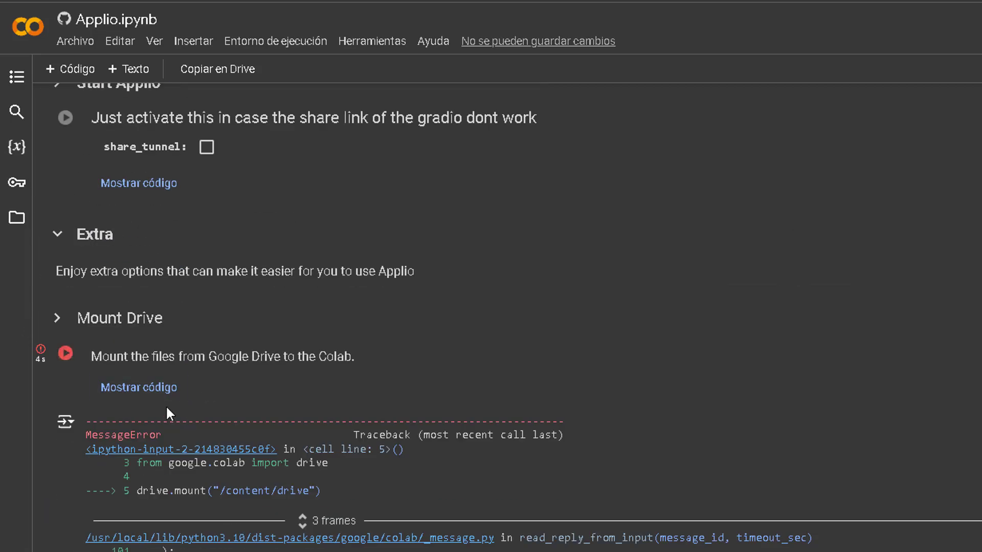
pyautogui.scroll(3, 167, 404)
pyautogui.scroll(-3, 65, 492)
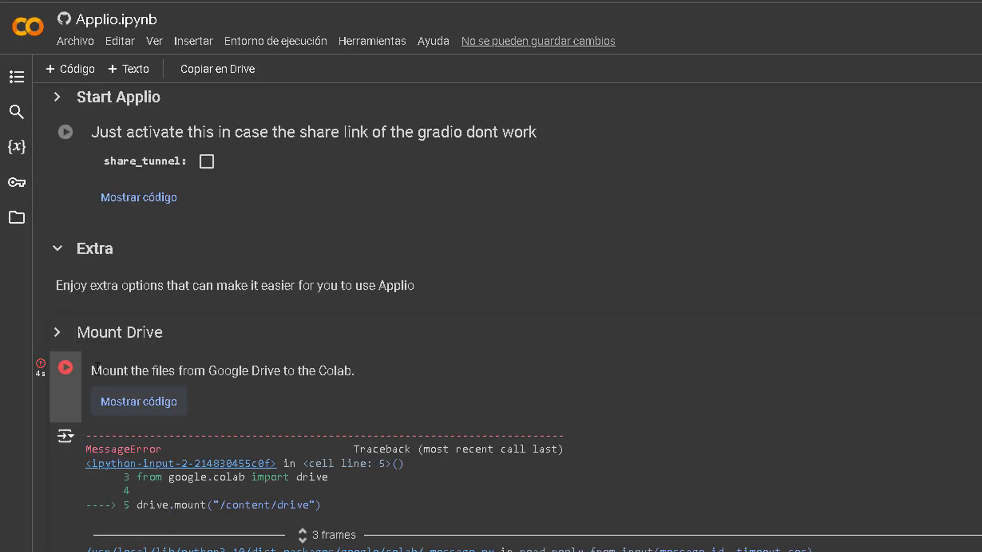
pyautogui.click(58, 250)
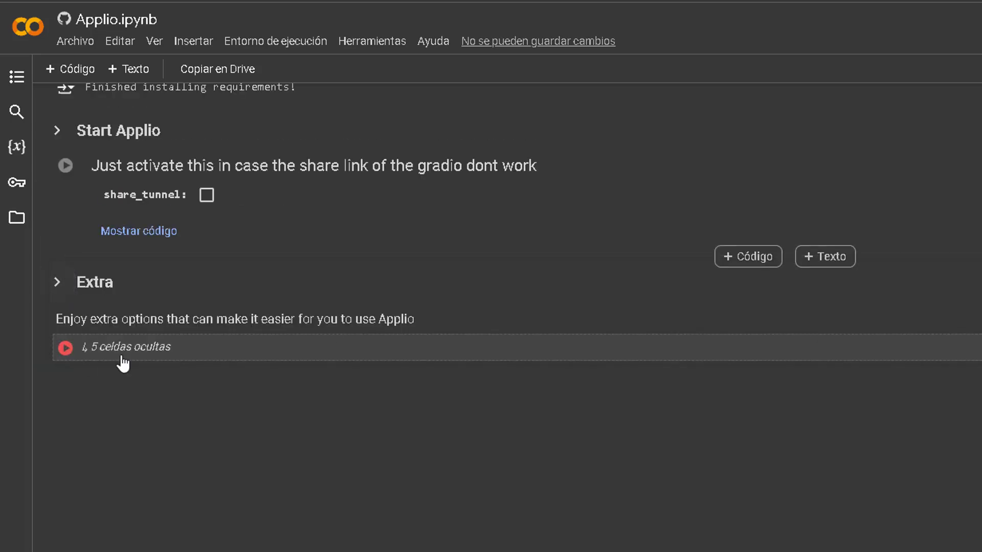
pyautogui.click(56, 442)
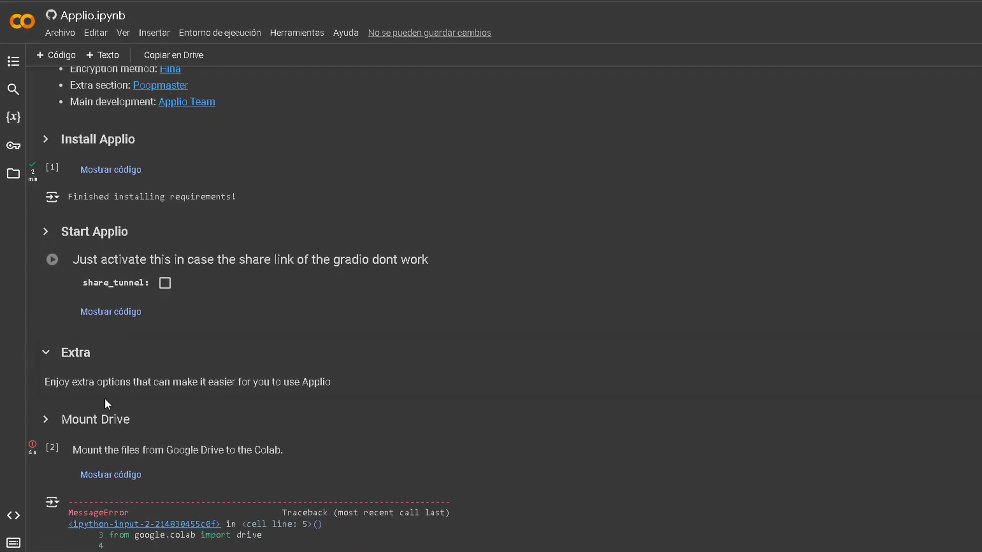
# Step: Run the Mount Drive cell and authorize the notebook to access Google Drive with the chosen Google account
pyautogui.scroll(-1, 106, 399)
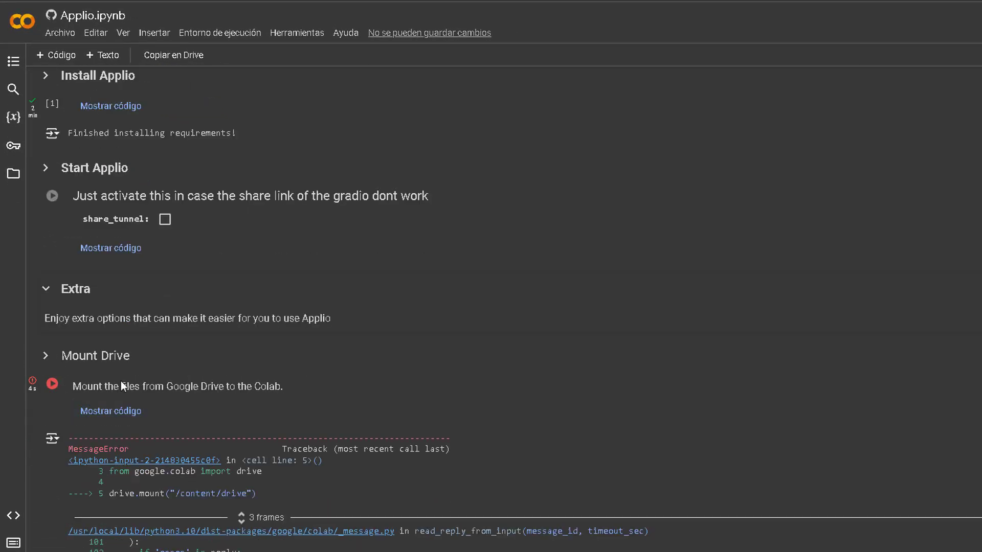
pyautogui.click(53, 384)
pyautogui.scroll(-1, 55, 389)
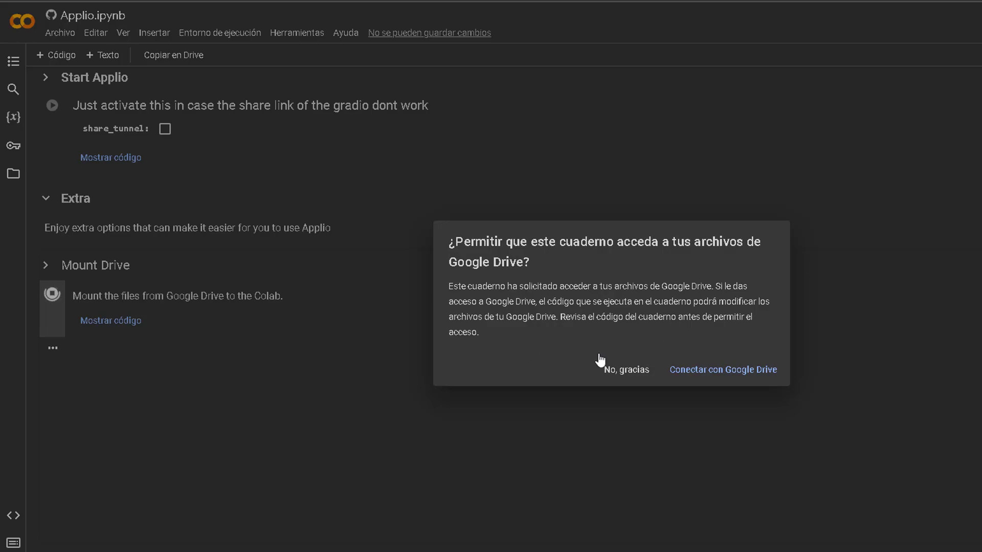
pyautogui.click(716, 373)
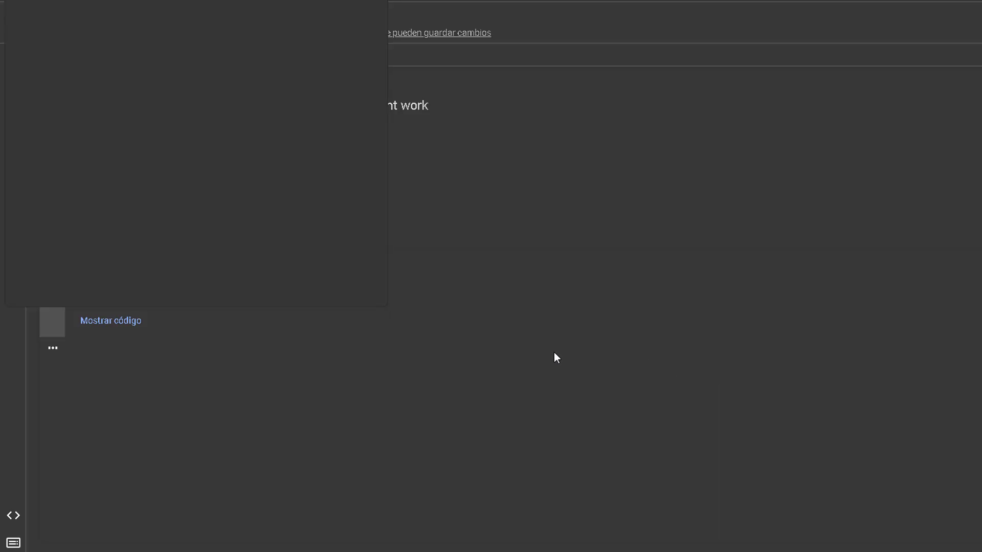
pyautogui.click(293, 78)
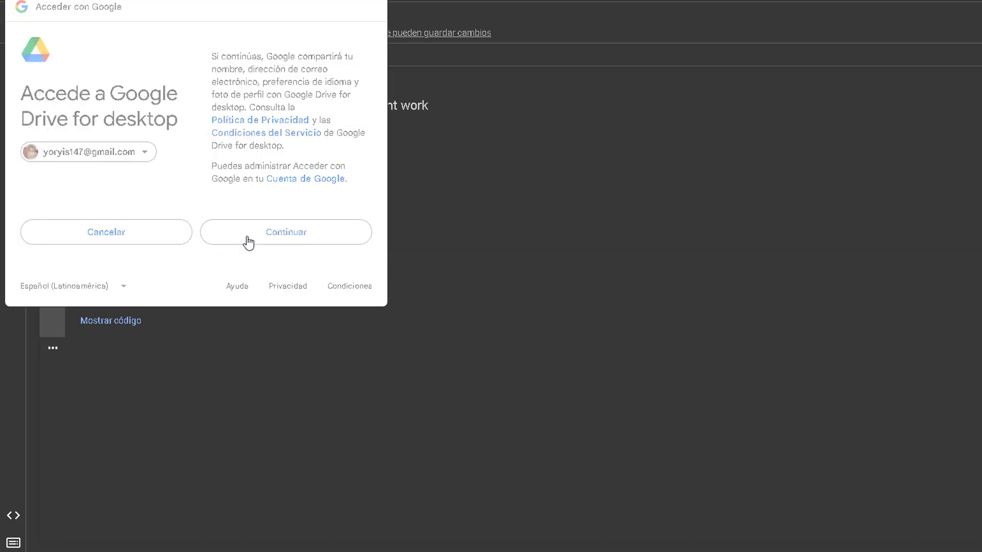
pyautogui.click(249, 243)
pyautogui.scroll(-5, 230, 179)
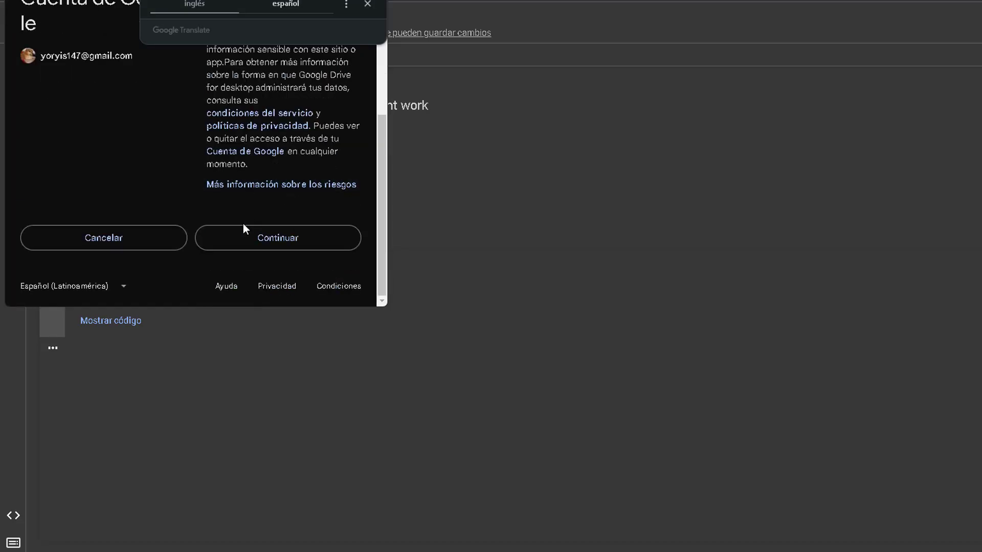
pyautogui.click(302, 237)
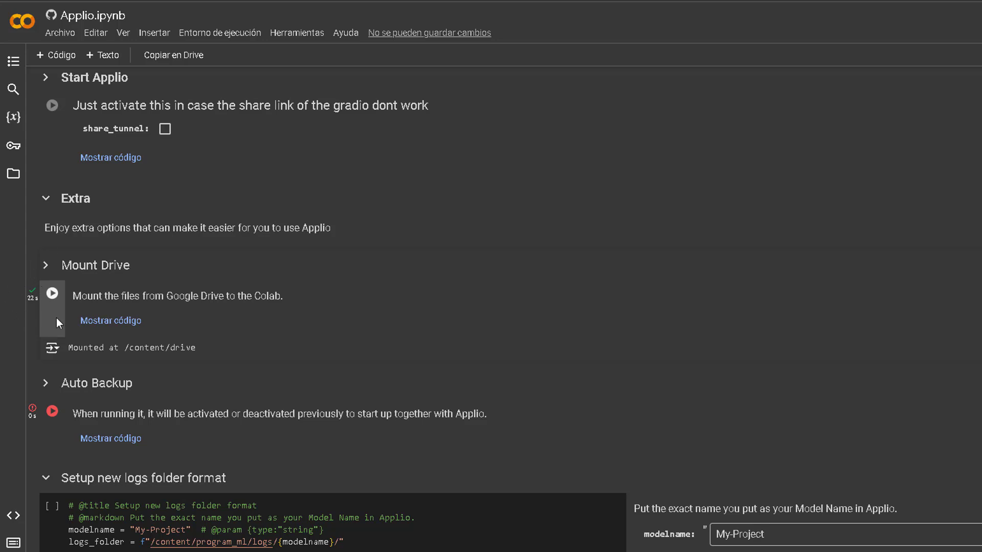
# Step: Run the Auto Backup cell in the Extra section
pyautogui.scroll(-1, 163, 361)
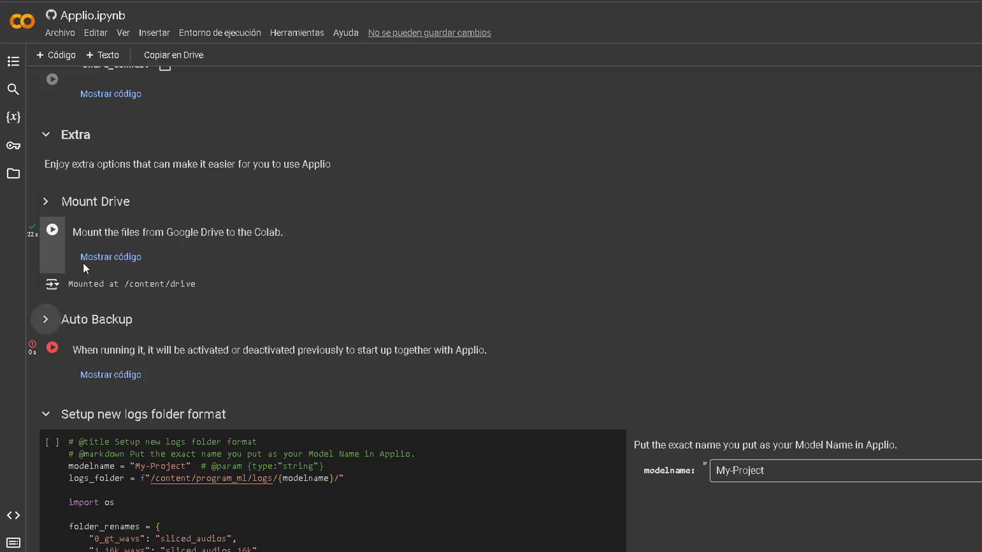
pyautogui.click(52, 349)
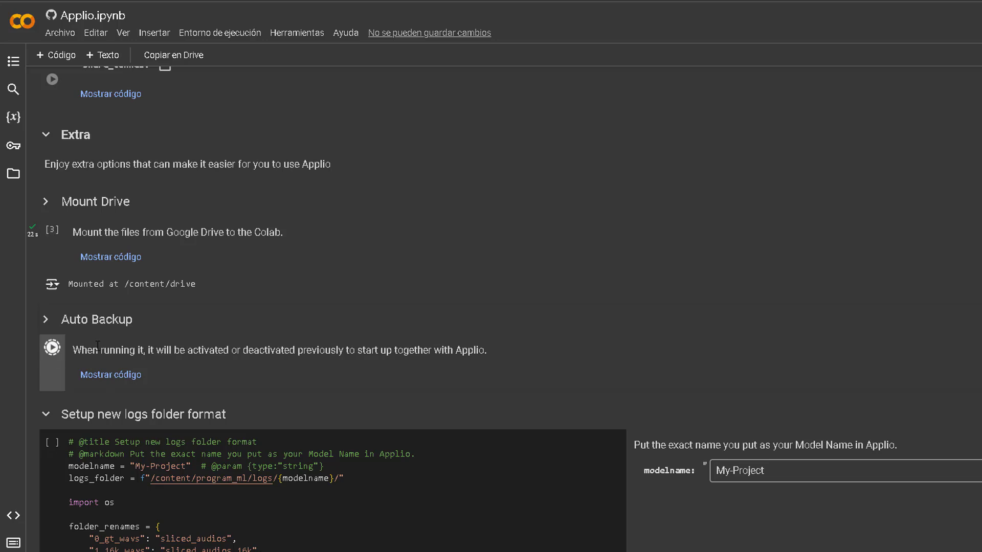
pyautogui.doubleClick(52, 338)
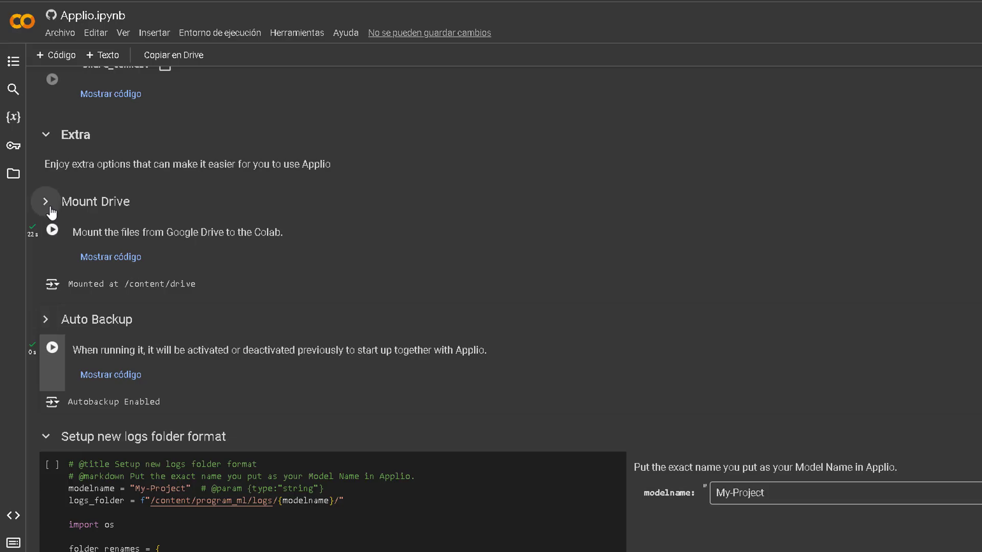
pyautogui.doubleClick(49, 221)
pyautogui.doubleClick(49, 217)
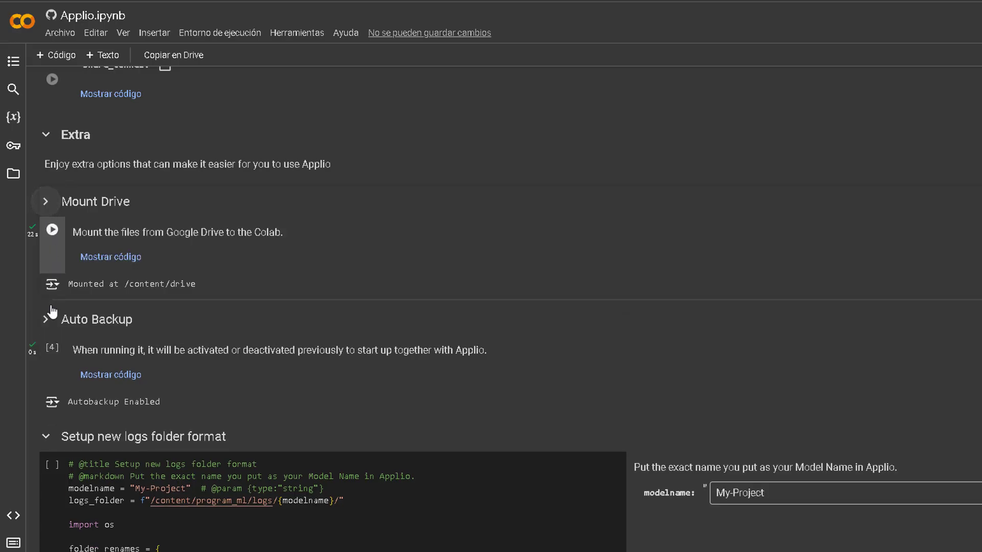
pyautogui.doubleClick(52, 338)
pyautogui.doubleClick(69, 338)
# Step: Run the Start Applio cell with share_tunnel left unchecked and bring its output into view
pyautogui.scroll(3, 195, 342)
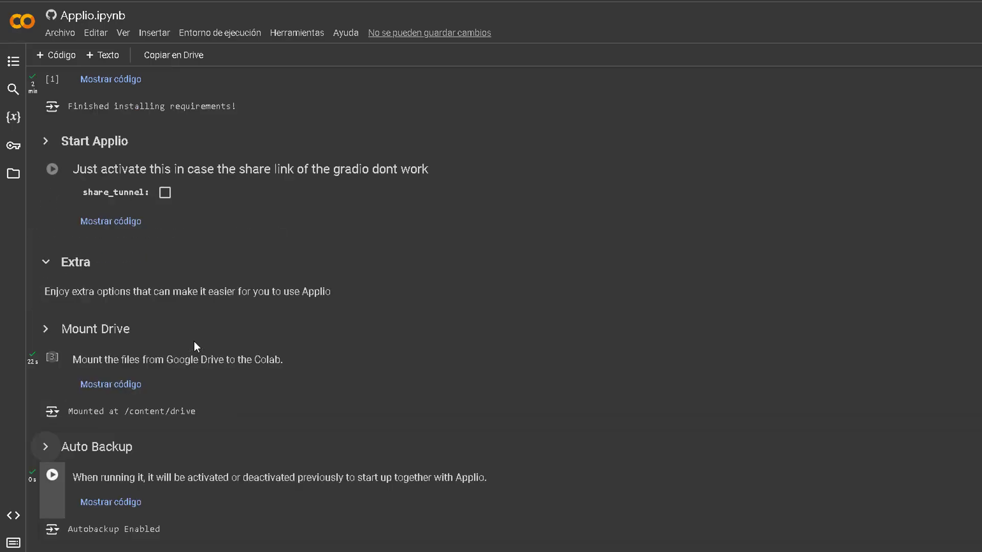
pyautogui.scroll(3, 195, 342)
pyautogui.scroll(2, 174, 355)
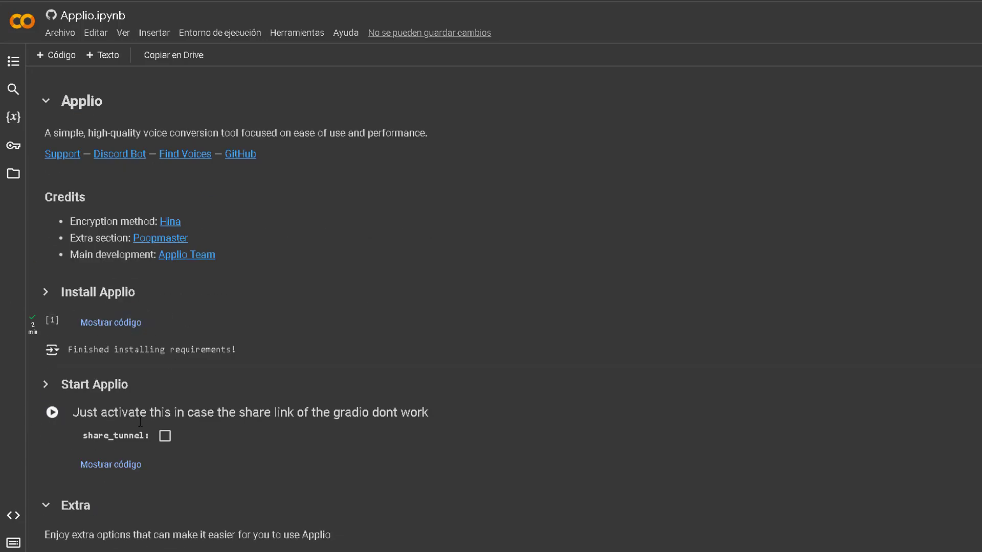
pyautogui.click(52, 412)
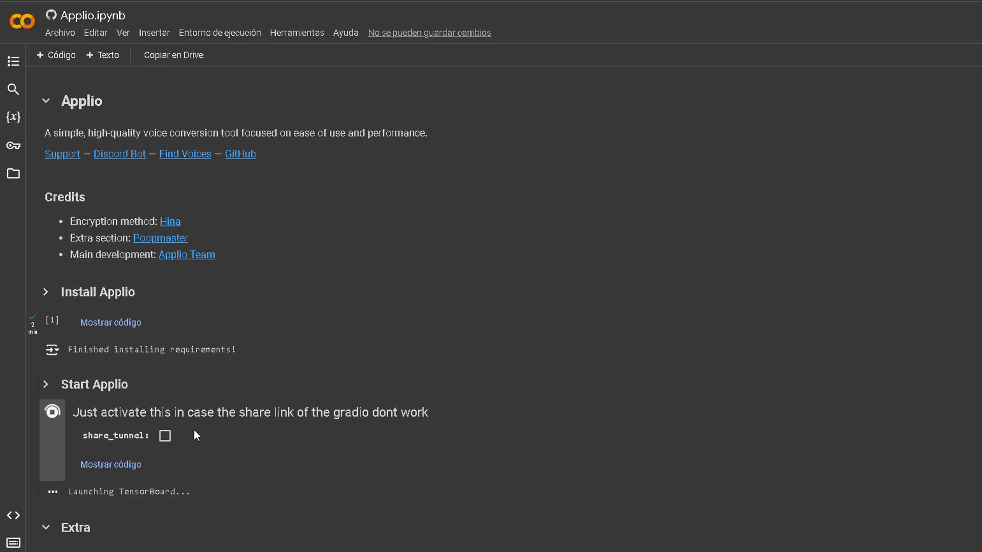
pyautogui.scroll(-2, 195, 431)
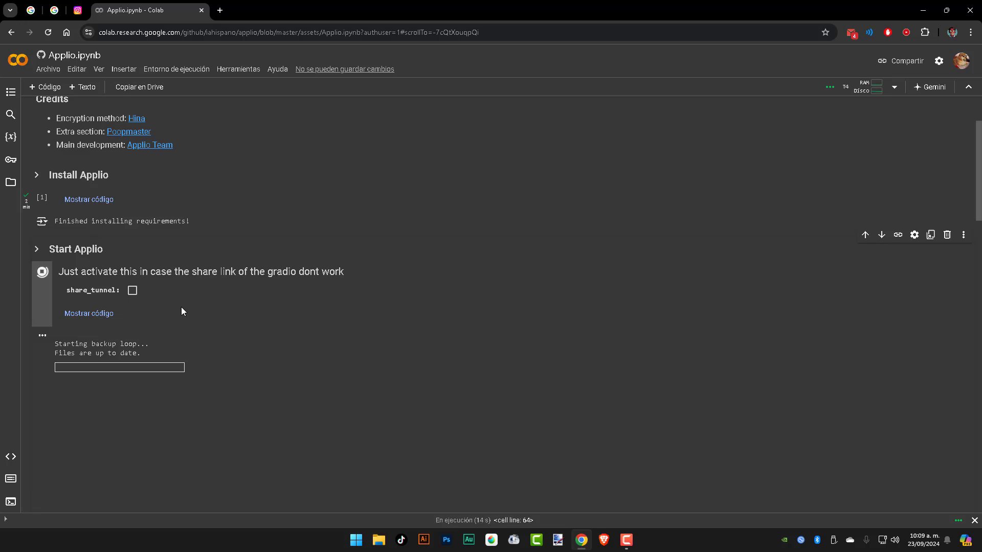
pyautogui.scroll(-1, 185, 335)
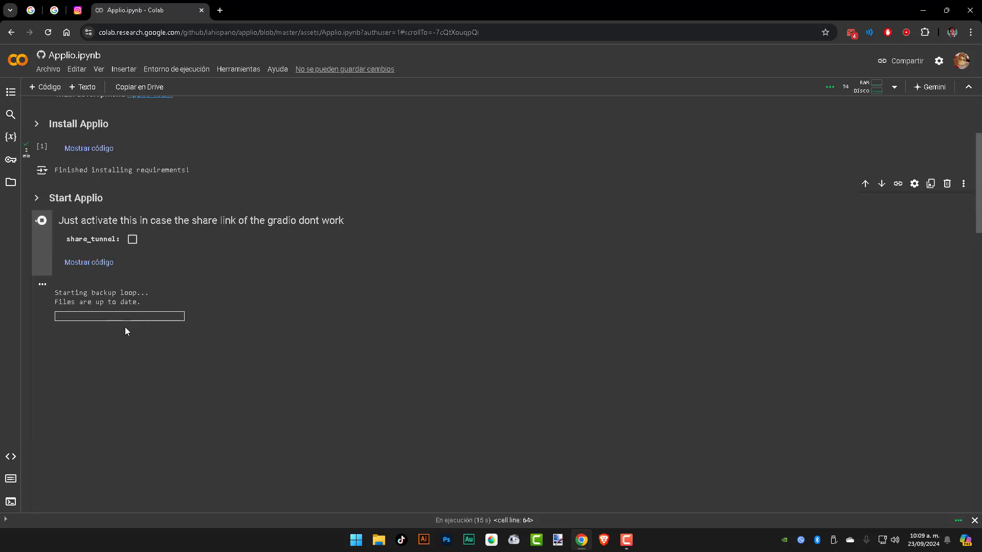
pyautogui.scroll(-1, 153, 322)
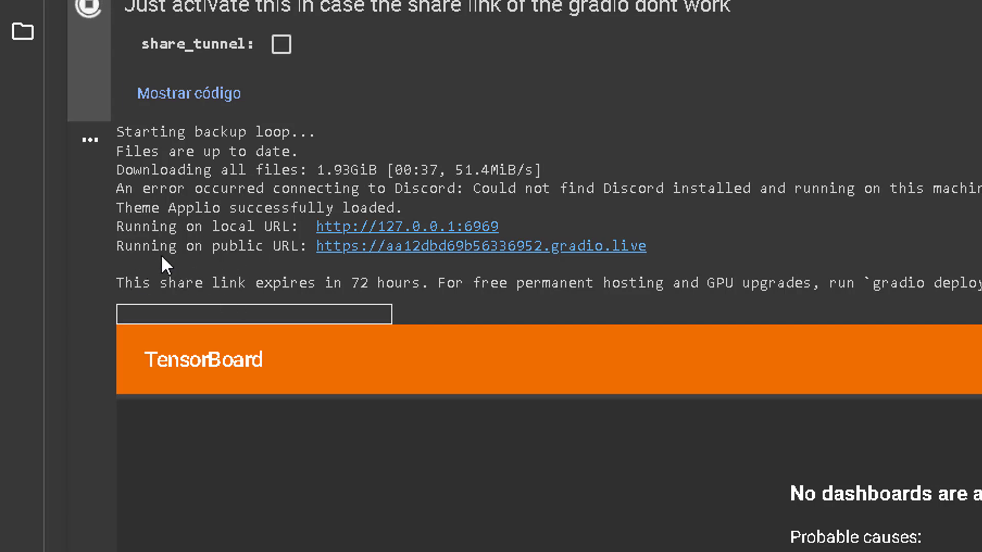
# Step: Open Applio's web interface from the public gradio.live URL in the Start Applio output, keeping the Colab notebook open
pyautogui.moveTo(151, 247); pyautogui.dragTo(282, 248)
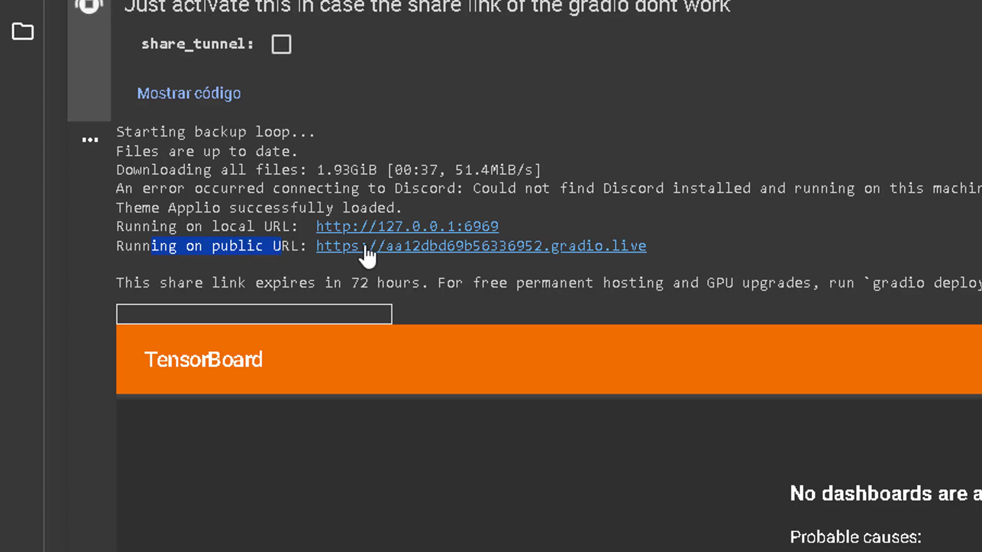
pyautogui.click(614, 247)
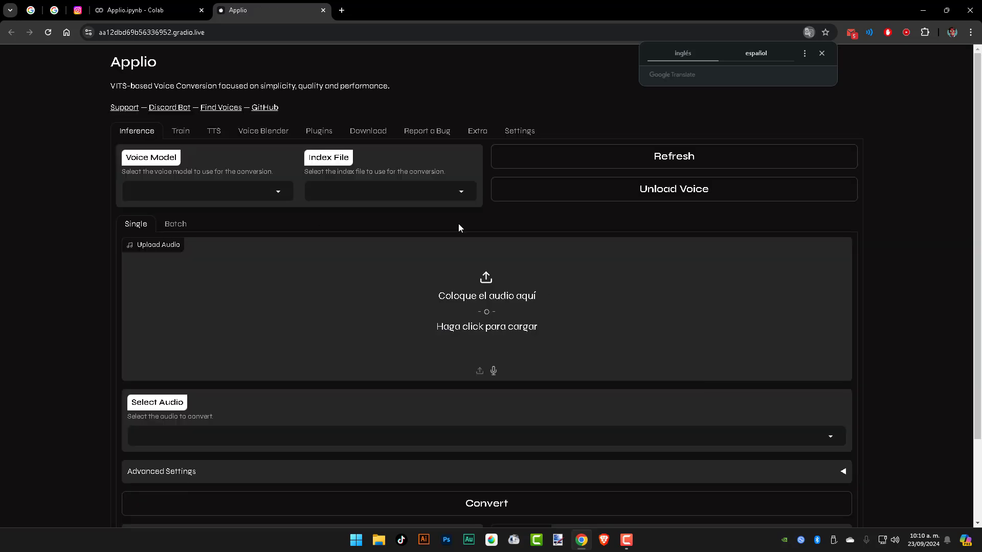
pyautogui.click(135, 10)
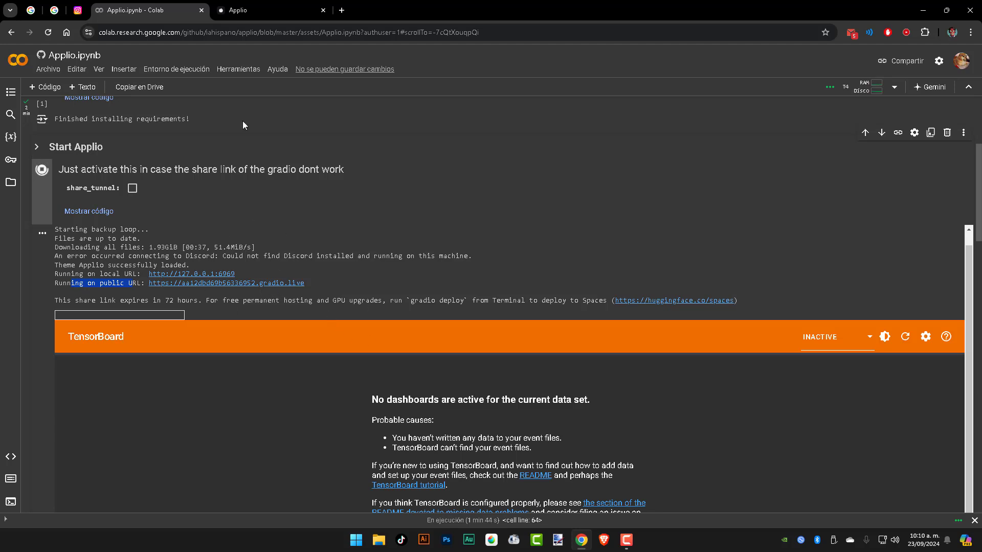
pyautogui.click(236, 10)
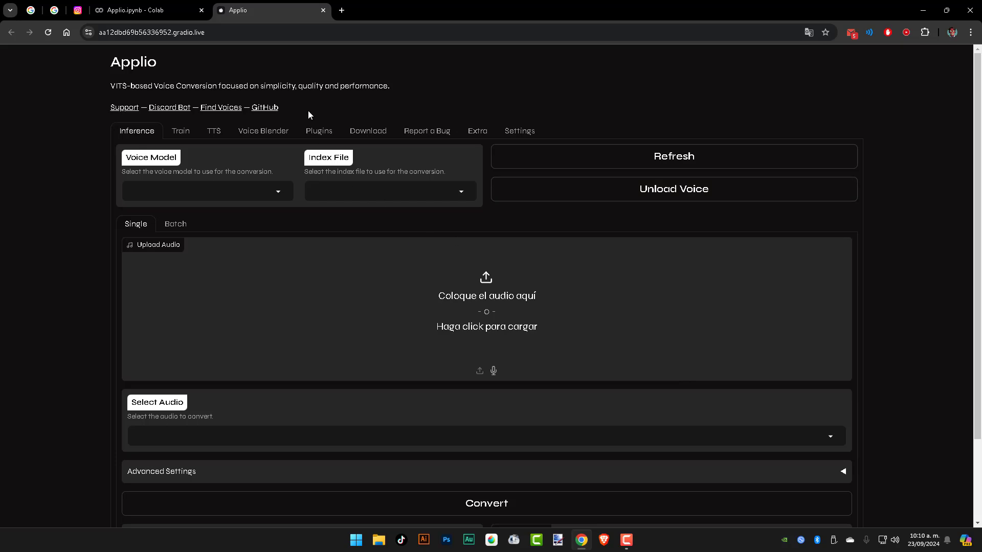
pyautogui.scroll(-2, 467, 284)
pyautogui.scroll(2, 441, 271)
# Step: Go to Applio's Train section and set the model name to "proto voz"
pyautogui.click(187, 133)
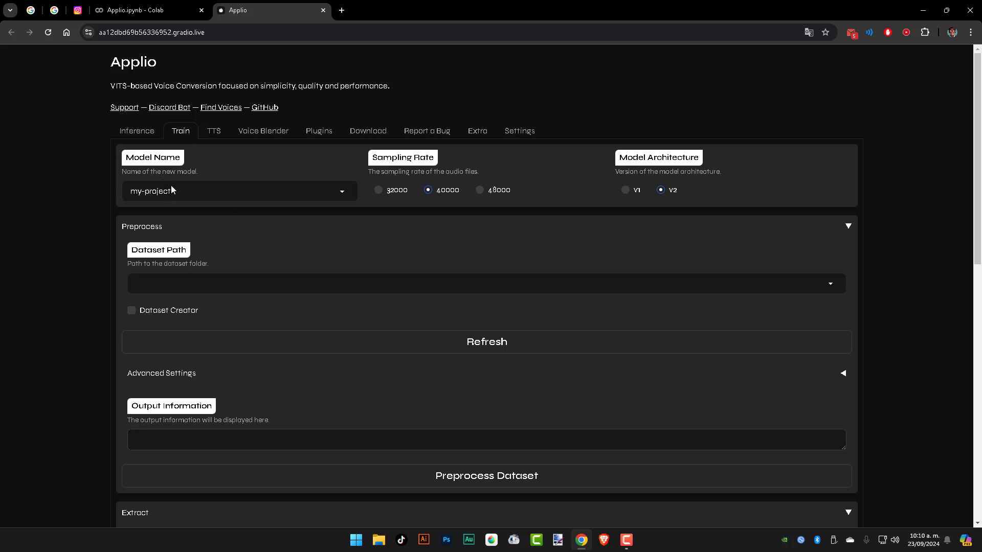
pyautogui.click(199, 196)
pyautogui.hotkey('shift', 'Home')
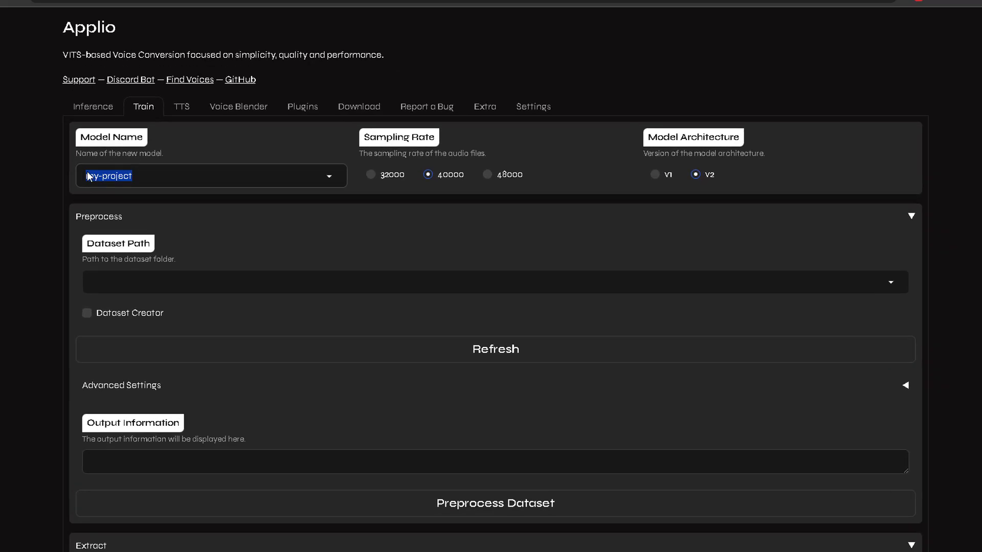
pyautogui.hotkey('shift', 'Right')
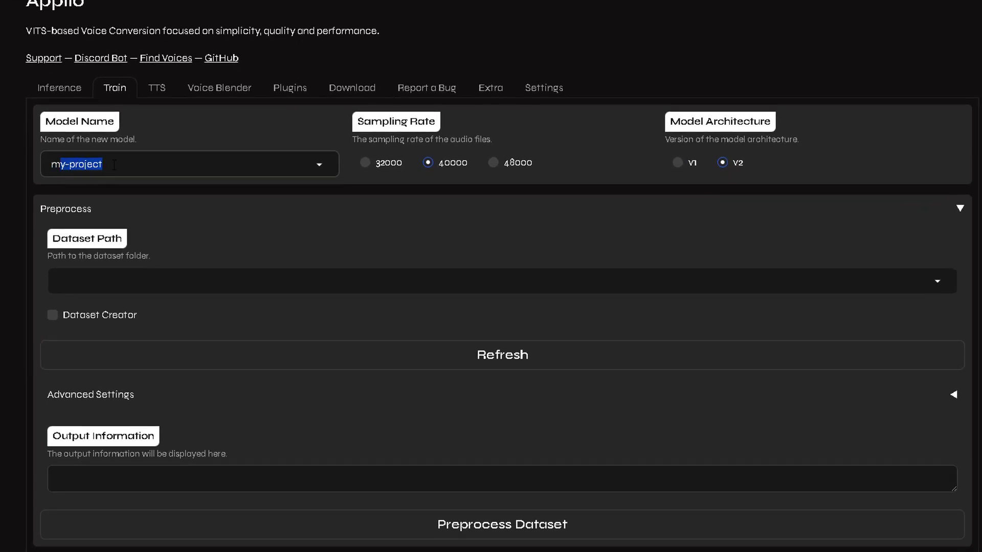
pyautogui.hotkey('shift', 'Home')
pyautogui.write('pro')
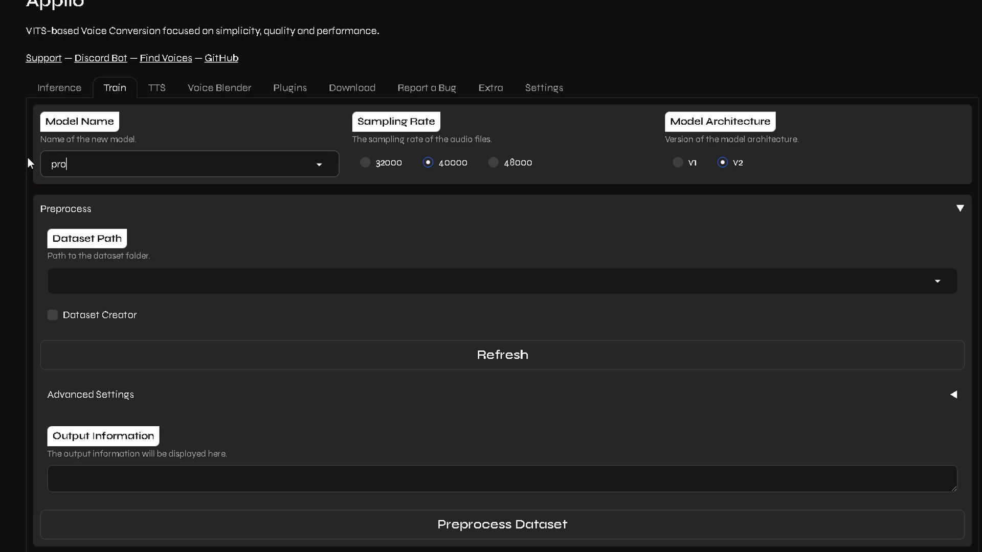
pyautogui.write('to voz')
# Step: Enable Dataset Creator under Preprocess and bring its dataset name and audio upload fields into view
pyautogui.click(75, 319)
pyautogui.scroll(-1, 365, 352)
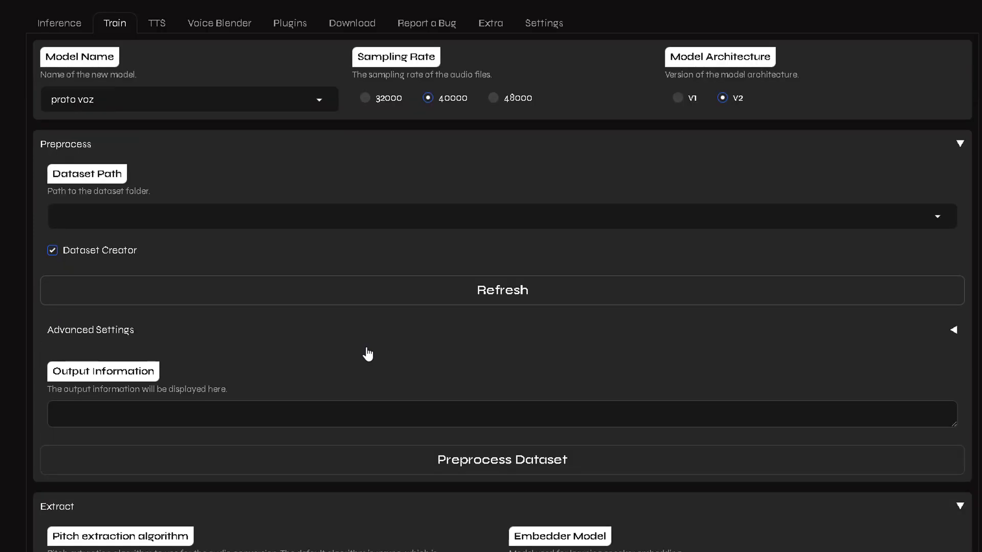
pyautogui.scroll(-2, 320, 352)
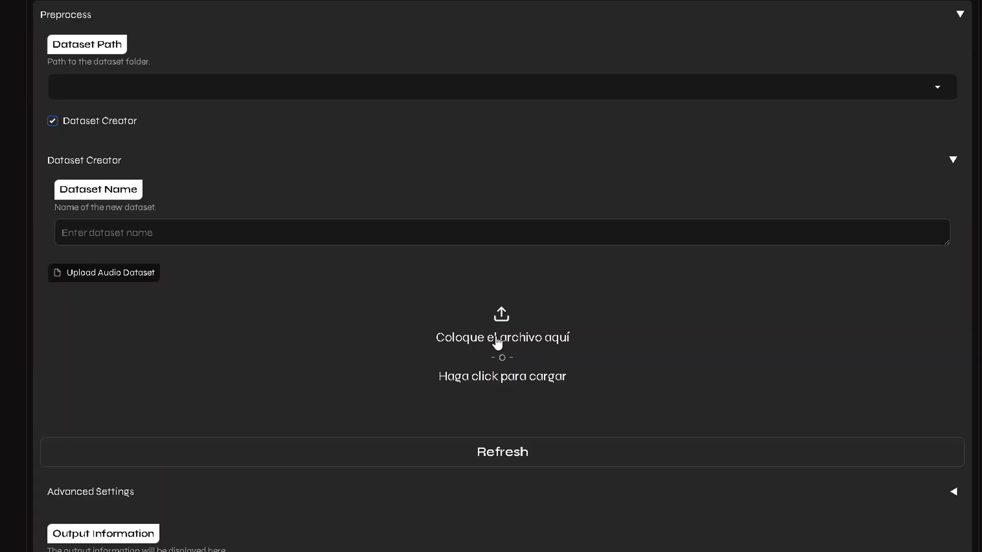
# Step: Name the new dataset "voz info" and upload two audio samples to it
pyautogui.click(453, 339)
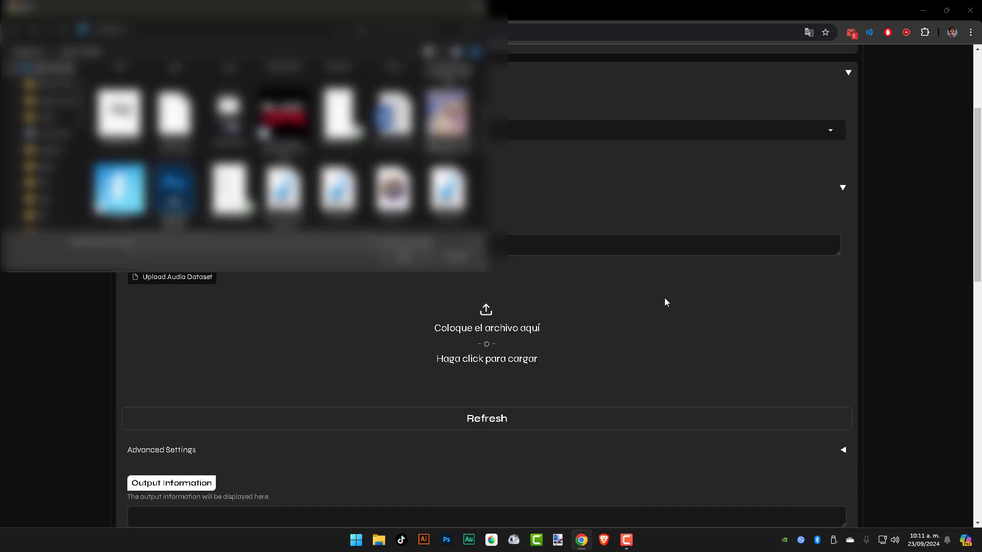
pyautogui.press('Return')
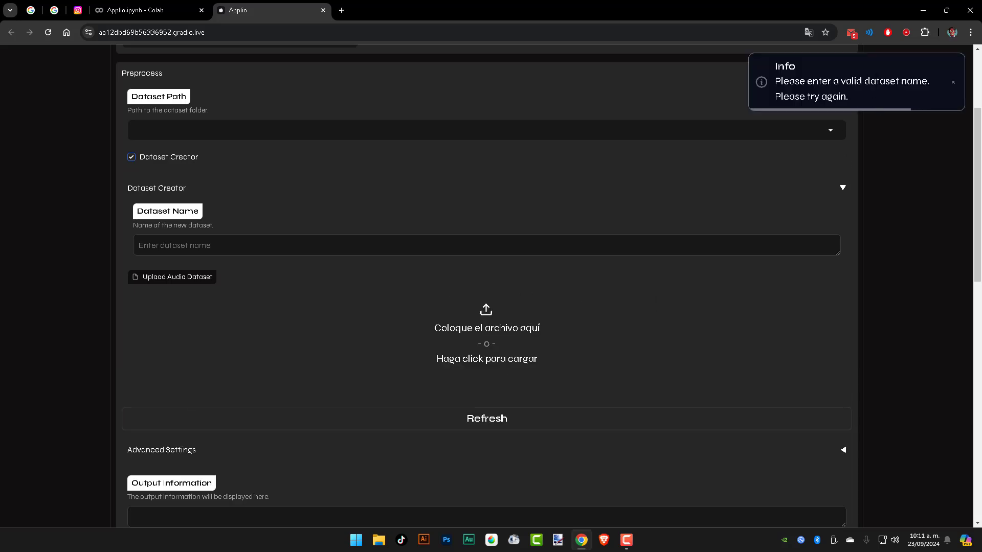
pyautogui.click(220, 246)
pyautogui.write('vozinfo')
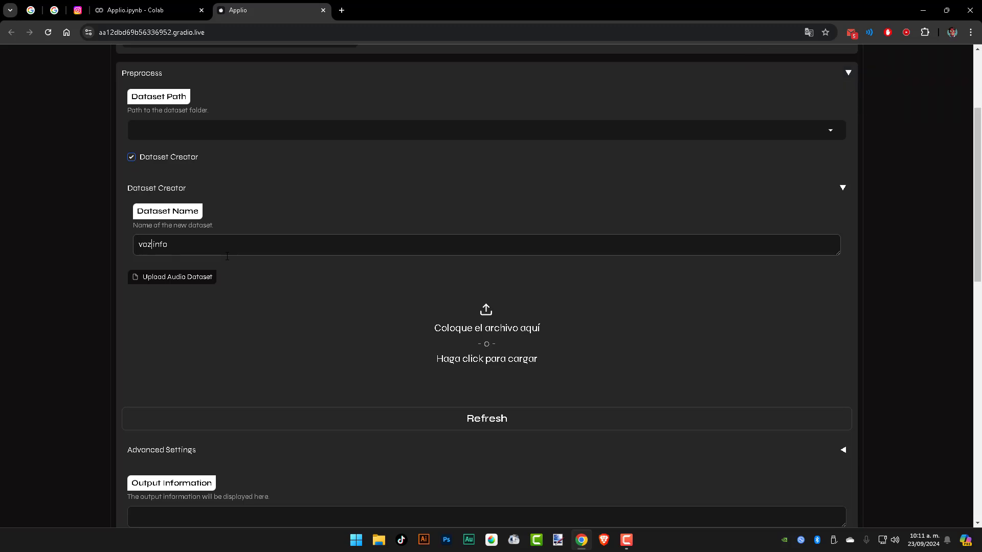
pyautogui.click(467, 330)
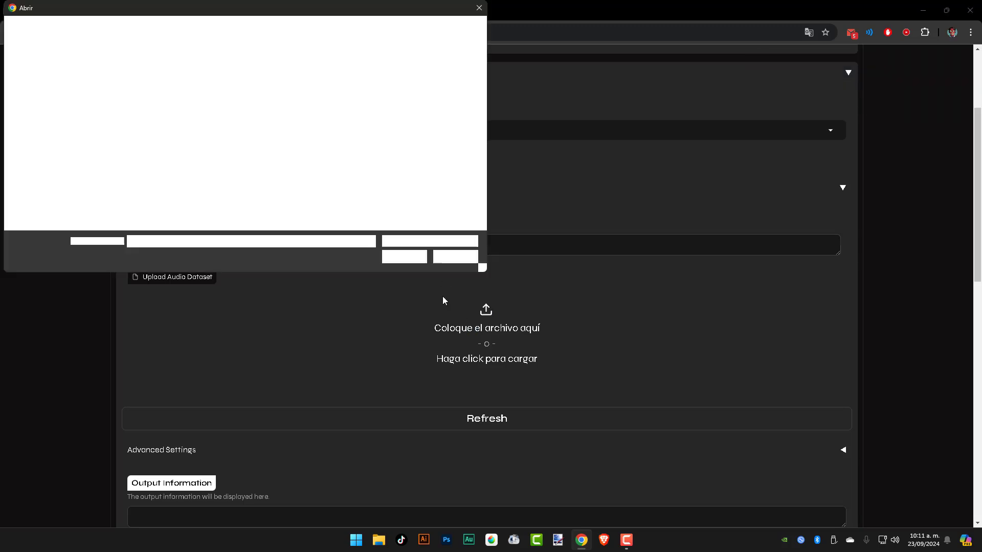
pyautogui.doubleClick(393, 116)
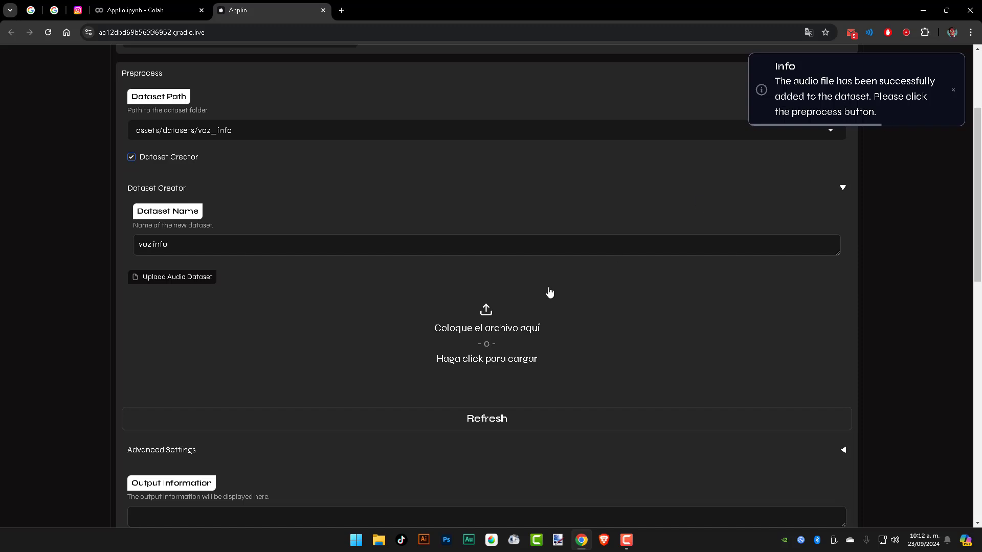
pyautogui.click(503, 310)
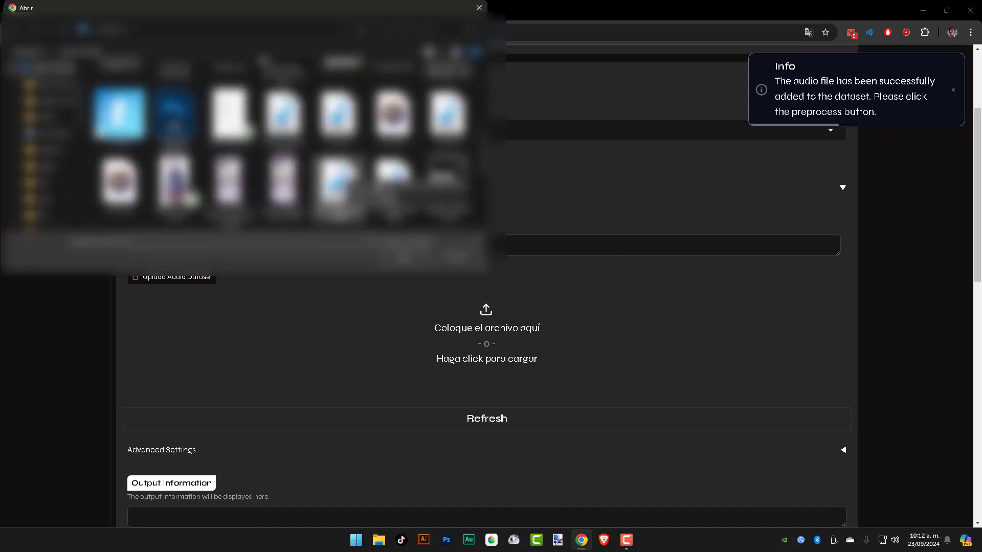
pyautogui.doubleClick(118, 188)
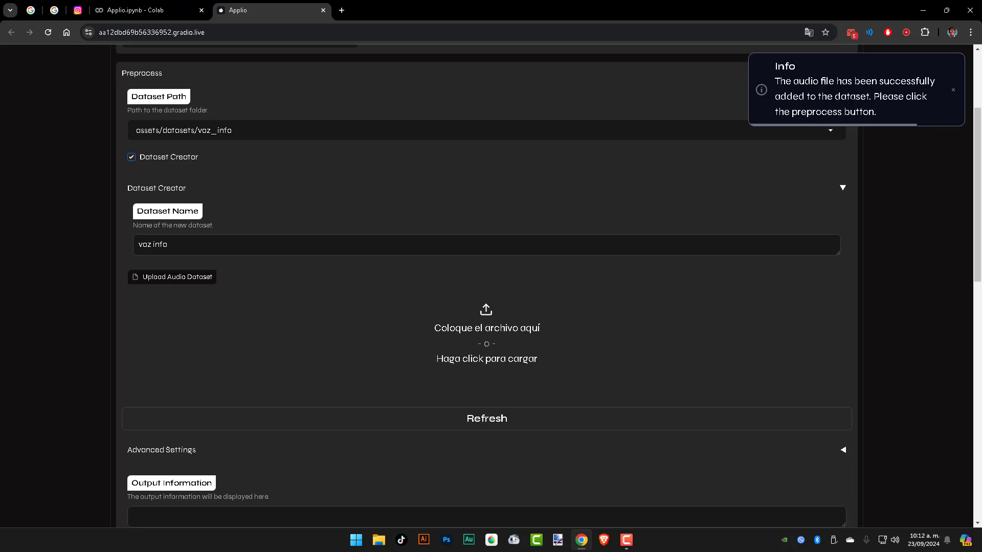
# Step: Preprocess the voz info dataset with the default advanced settings
pyautogui.scroll(-3, 512, 271)
pyautogui.scroll(-1, 350, 275)
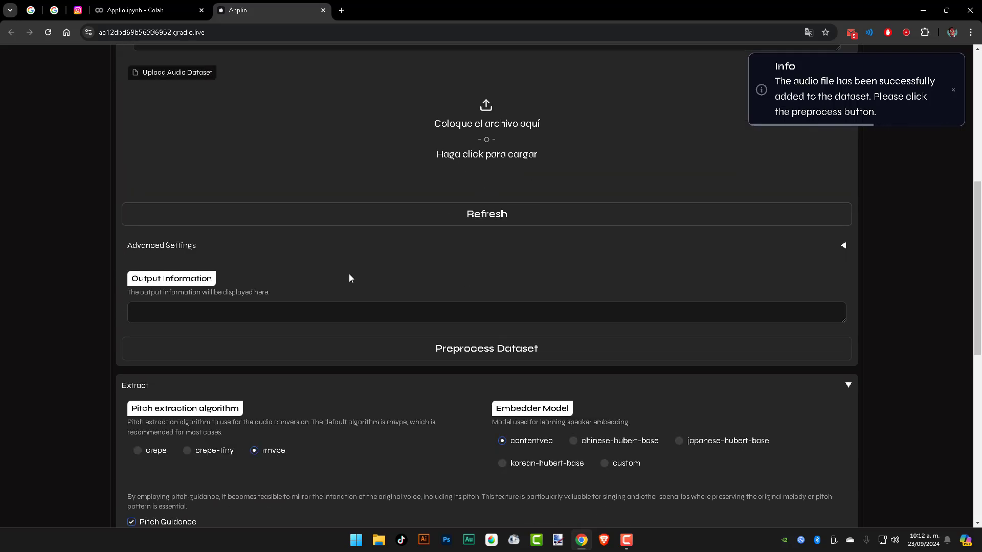
pyautogui.click(501, 353)
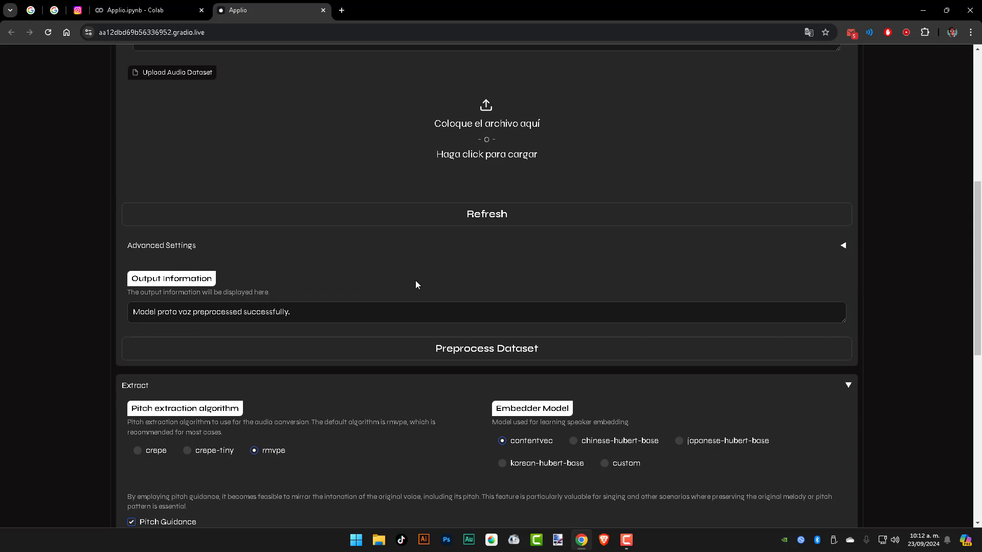
# Step: Extract the model's features, keeping rmvpe, contentvec and Pitch Guidance, and check the extraction output message
pyautogui.scroll(-5, 440, 277)
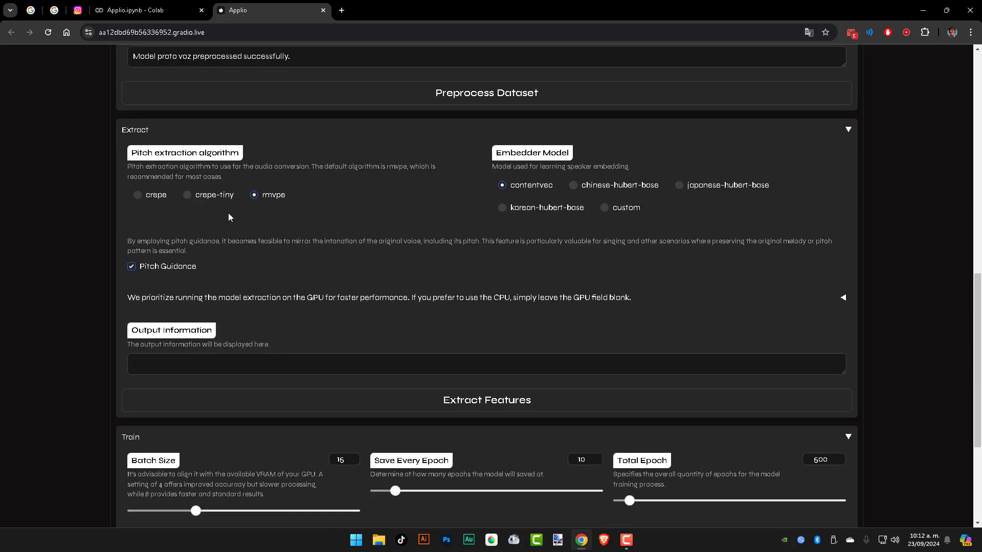
pyautogui.click(496, 404)
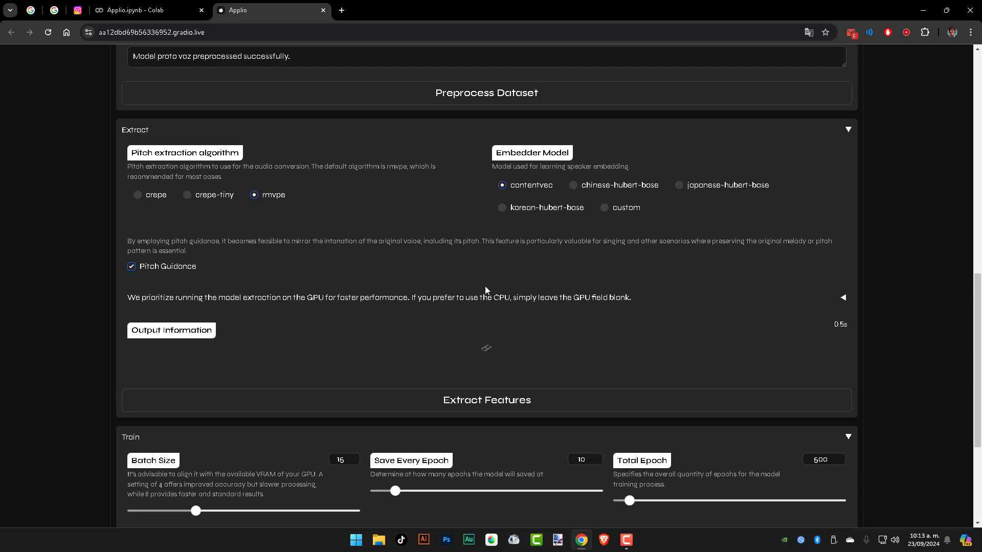
pyautogui.scroll(-2, 492, 287)
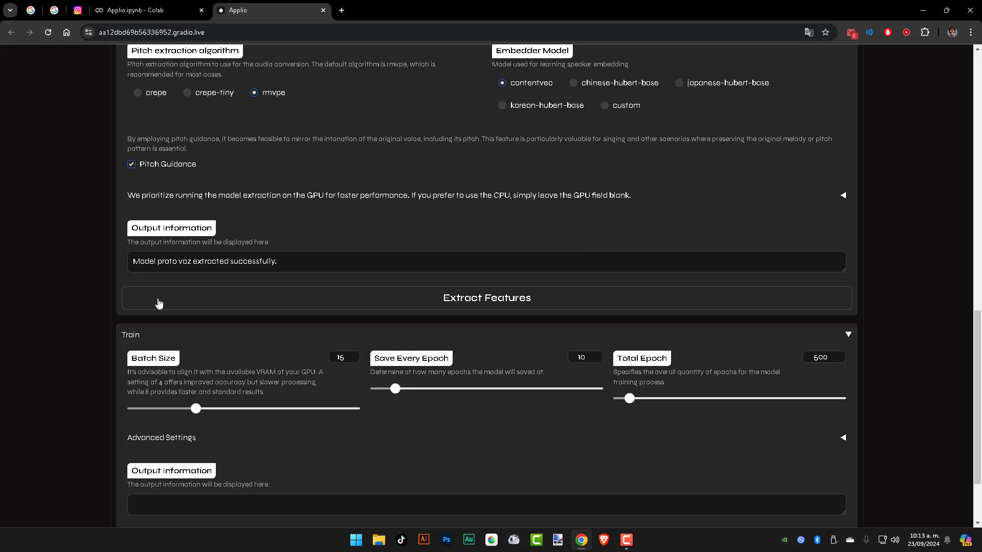
pyautogui.moveTo(140, 262); pyautogui.dragTo(146, 262)
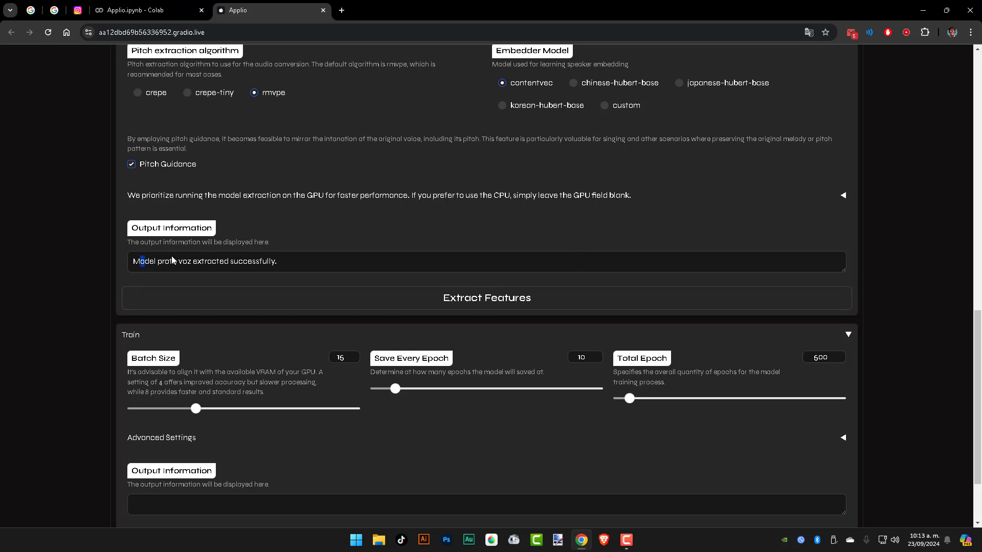
pyautogui.doubleClick(209, 262)
pyautogui.click(257, 261)
# Step: Set Save Every Epoch to 50 in the Train settings
pyautogui.scroll(-2, 322, 246)
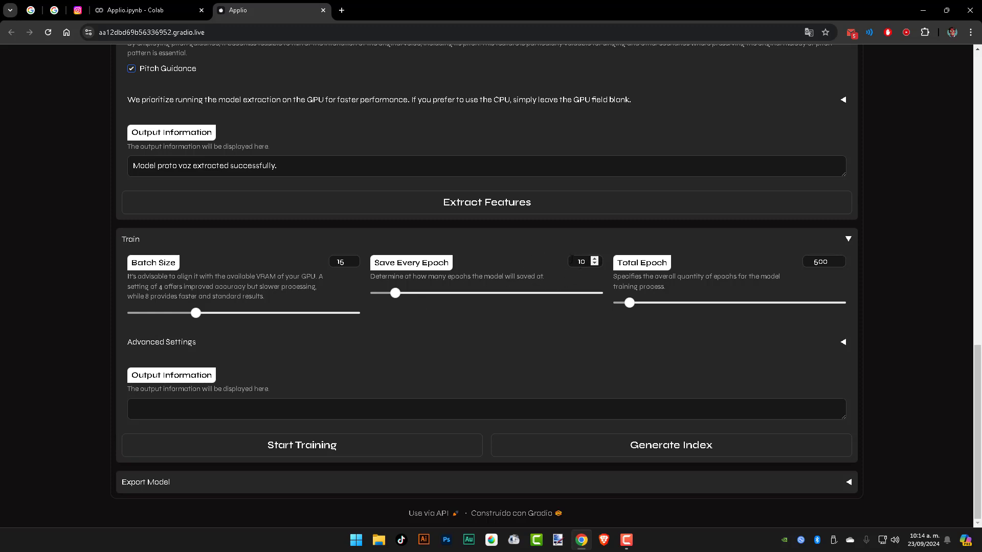
pyautogui.click(439, 293)
pyautogui.moveTo(439, 292); pyautogui.dragTo(487, 306)
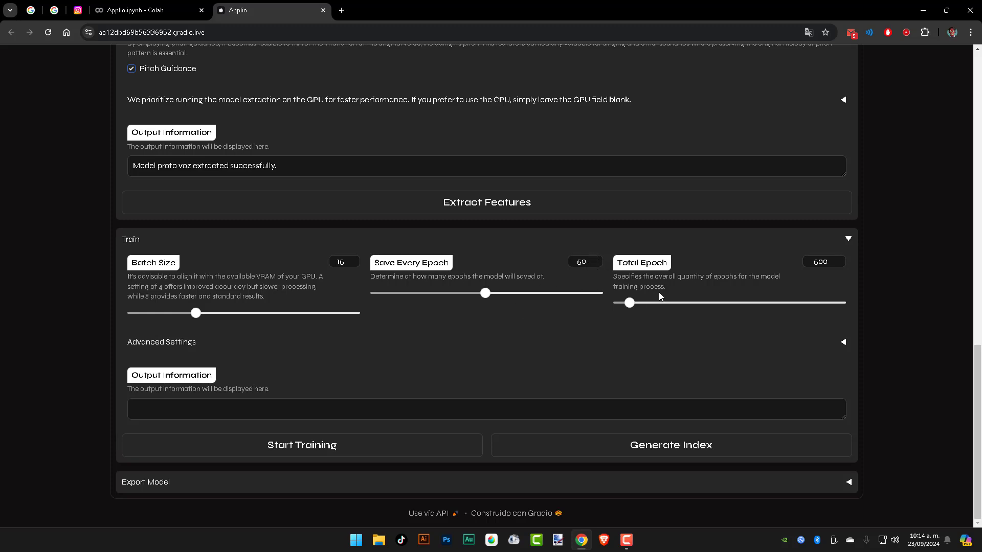
# Step: Set Total Epoch to 20 and start training the model
pyautogui.click(837, 265)
pyautogui.click(837, 264)
pyautogui.click(837, 264)
pyautogui.doubleClick(817, 266)
pyautogui.write('20')
pyautogui.click(309, 453)
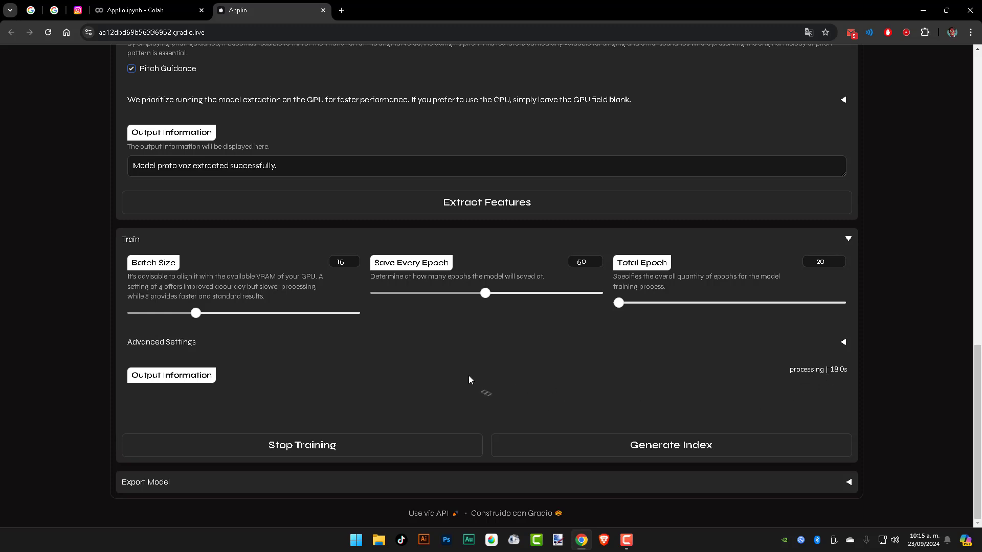
# Step: Check the epoch 20 line of the training log in the Colab notebook, and return to Applio
pyautogui.click(136, 10)
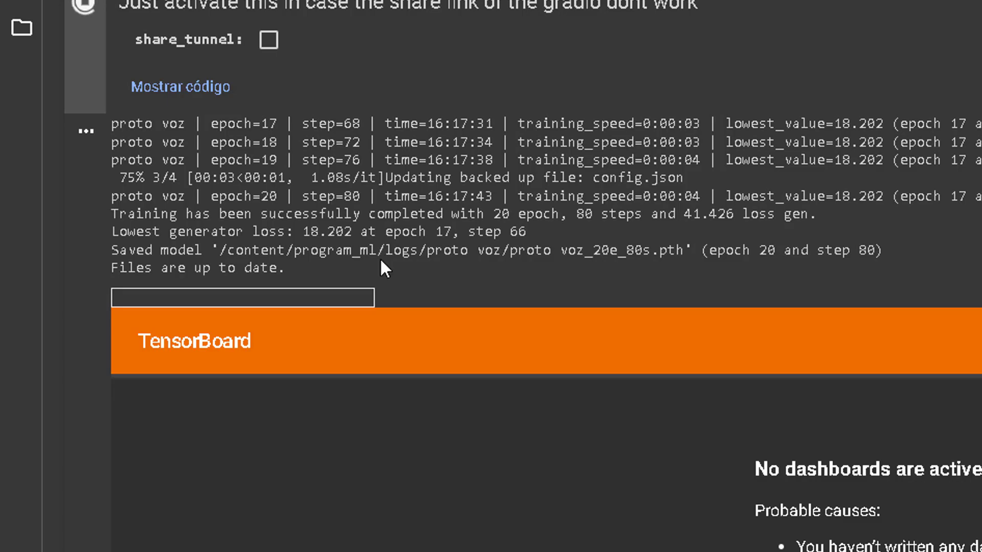
pyautogui.tripleClick(406, 200)
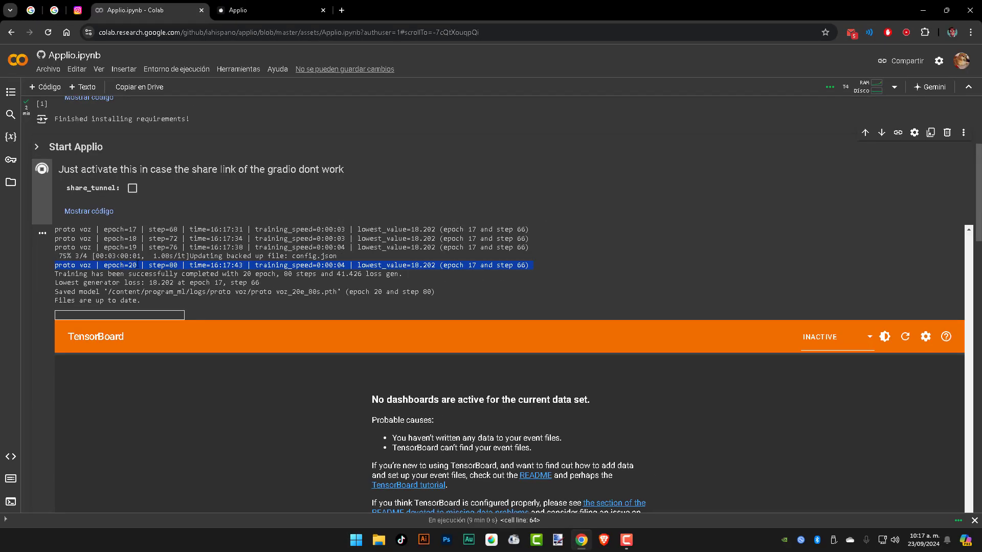
pyautogui.hotkey('ctrl', 'Tab')
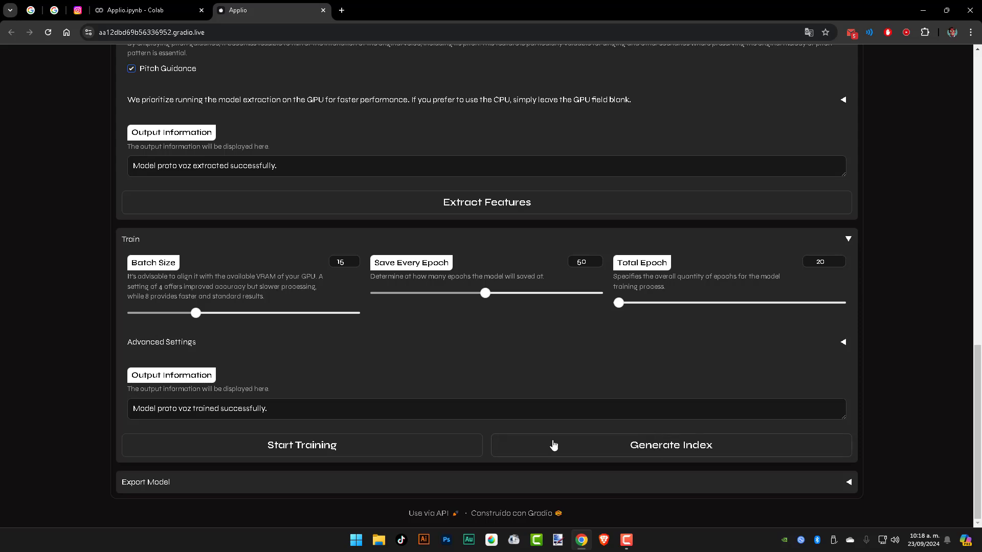
# Step: Expand the Export Model section and generate the index file for the trained model
pyautogui.click(148, 481)
pyautogui.scroll(-3, 351, 390)
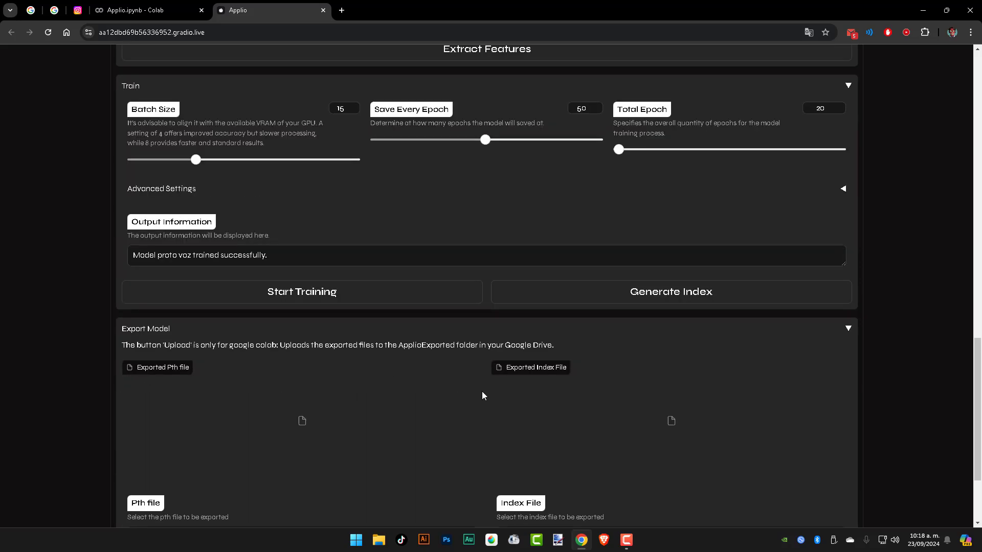
pyautogui.scroll(1, 659, 330)
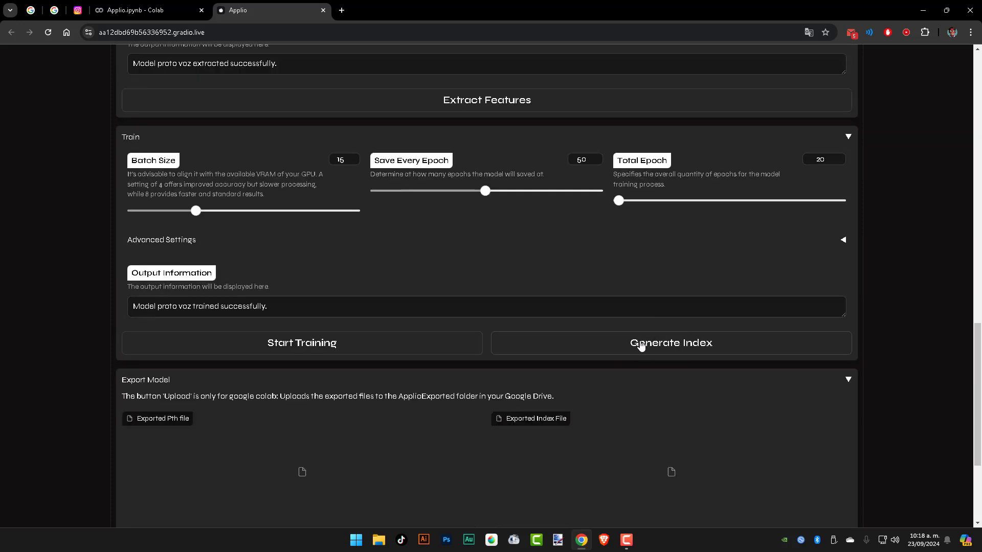
pyautogui.click(648, 344)
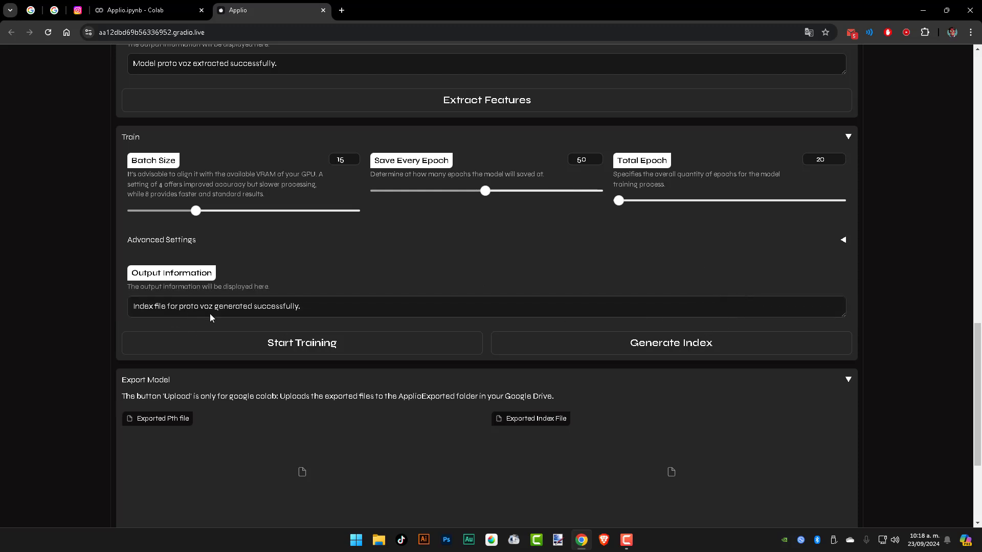
# Step: Choose logs/proto voz/proto voz_20e_80s.pth as the Pth file to export
pyautogui.scroll(-3, 441, 331)
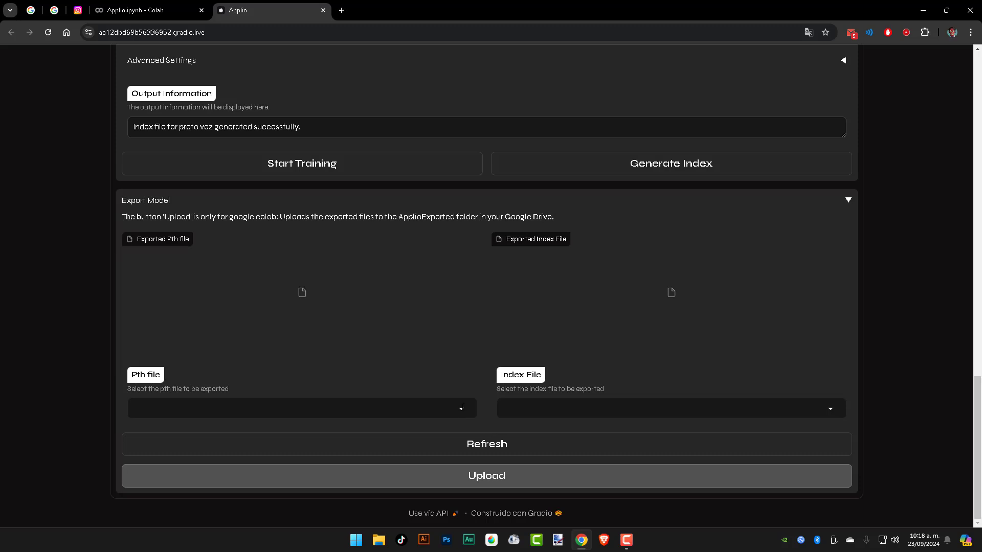
pyautogui.click(430, 402)
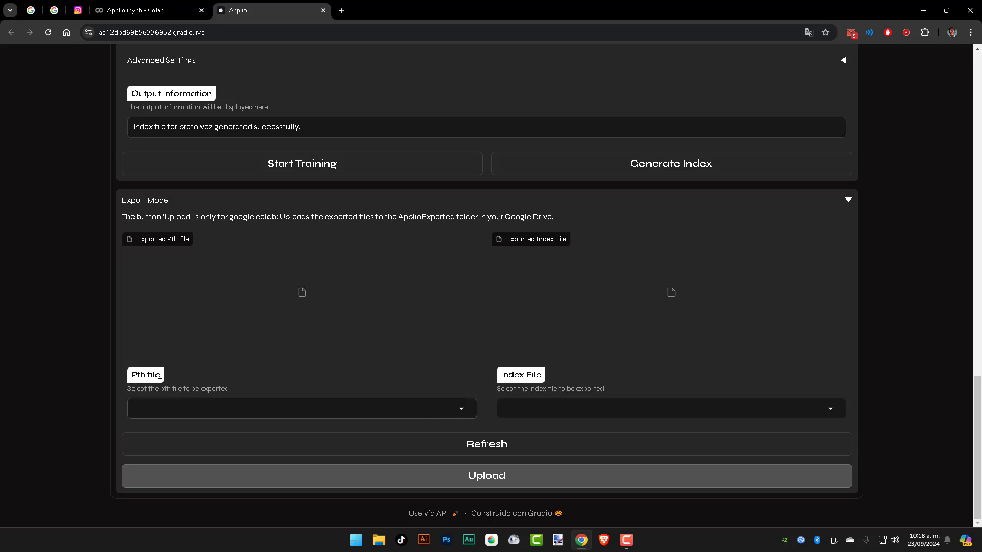
pyautogui.click(463, 408)
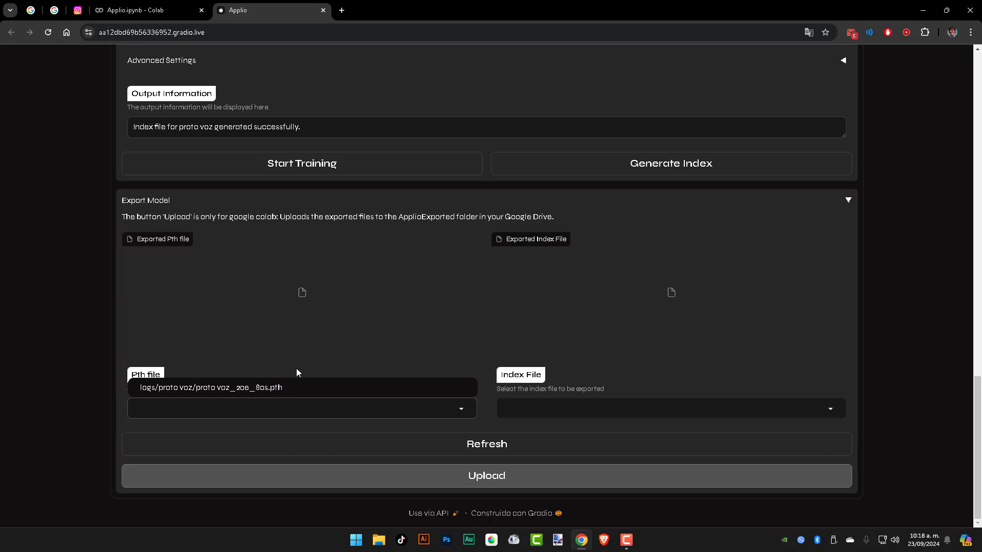
pyautogui.click(248, 391)
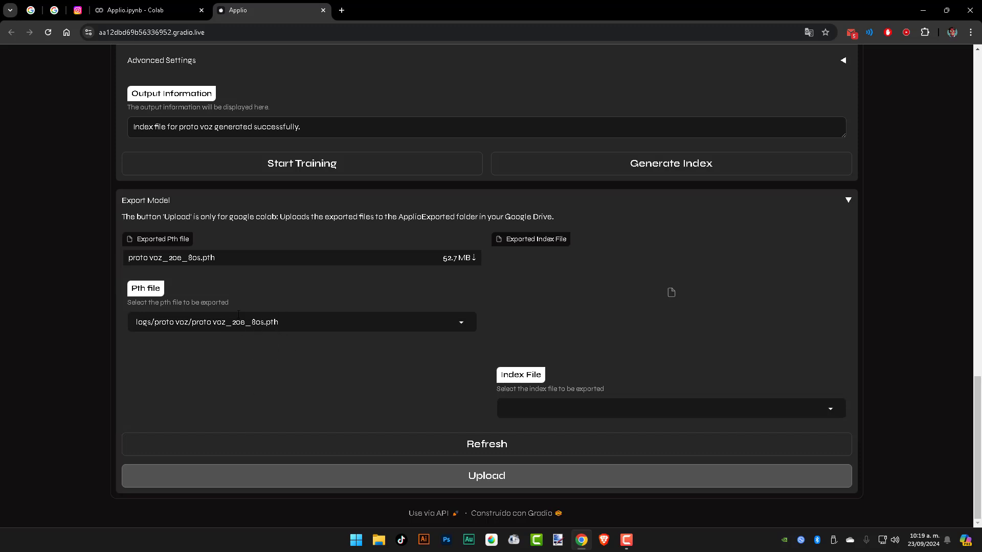
# Step: Choose logs/proto voz/added_proto voz_v2.index as the index file to export and download the exported index
pyautogui.scroll(4, 665, 250)
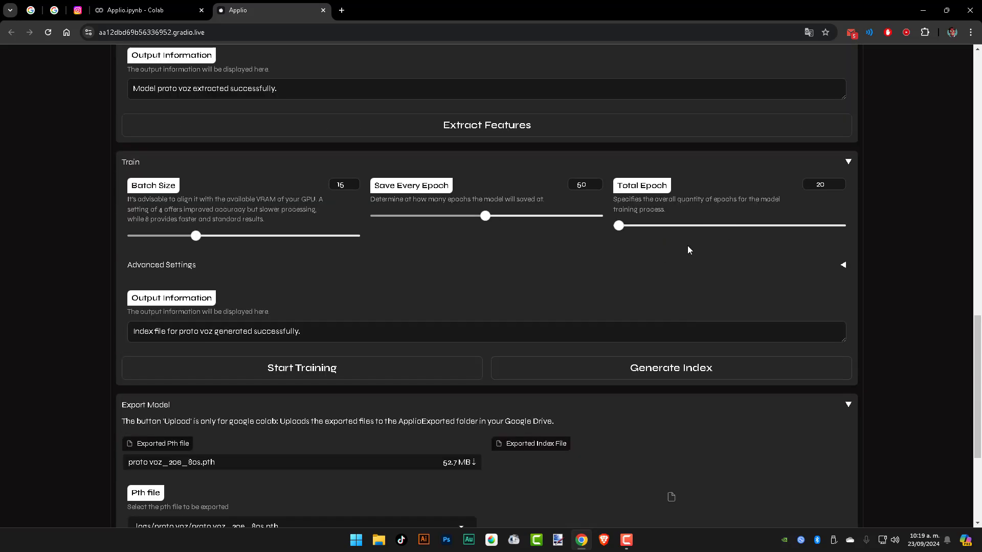
pyautogui.scroll(-4, 651, 239)
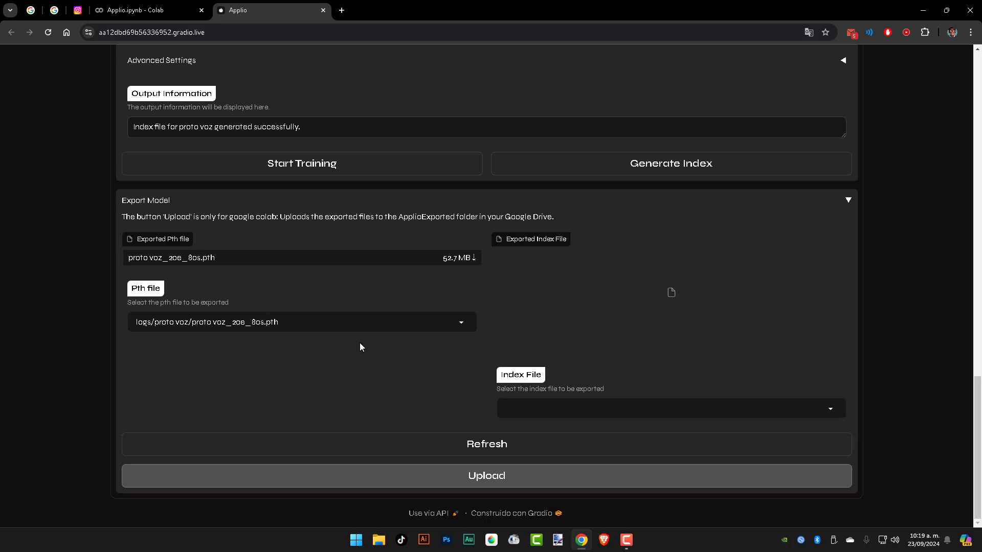
pyautogui.click(682, 408)
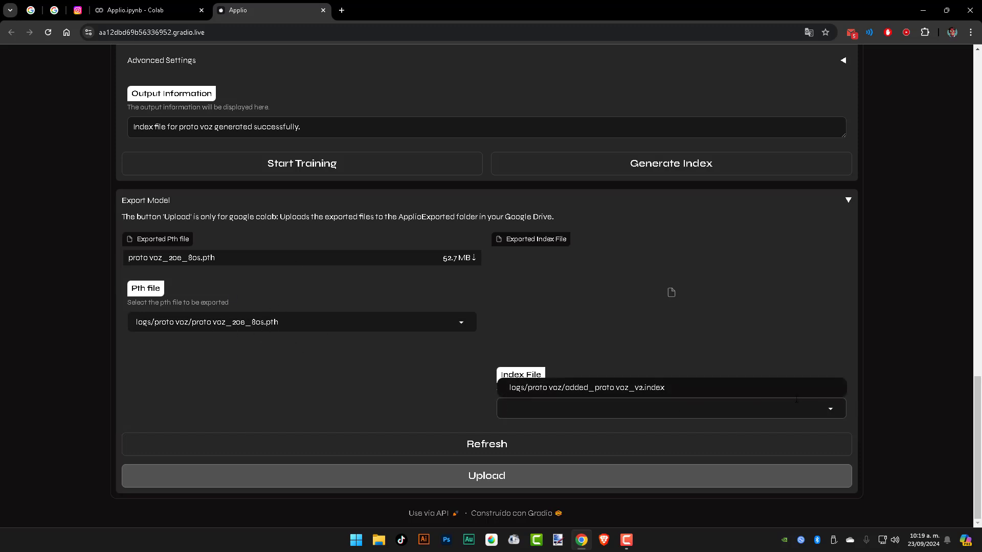
pyautogui.click(682, 390)
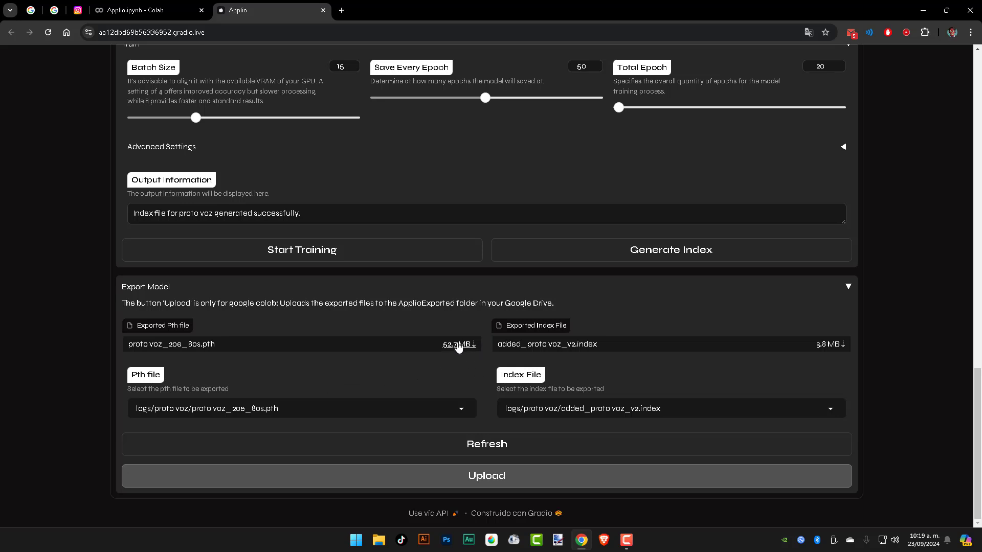
pyautogui.click(843, 346)
pyautogui.click(934, 33)
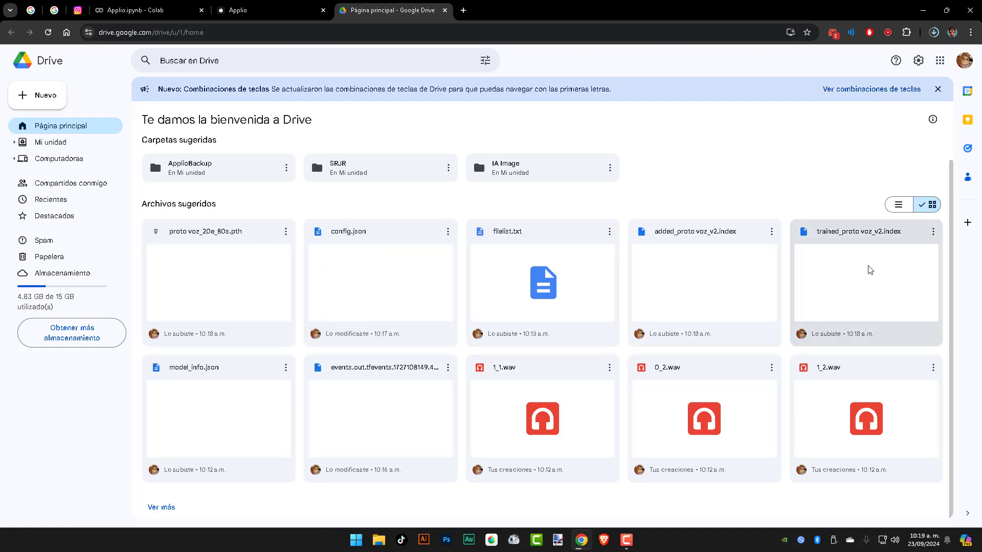
# Step: Look in Google Drive's ApplioBackup folder for the proto voz backup folder, and close the Drive page
pyautogui.scroll(2, 627, 319)
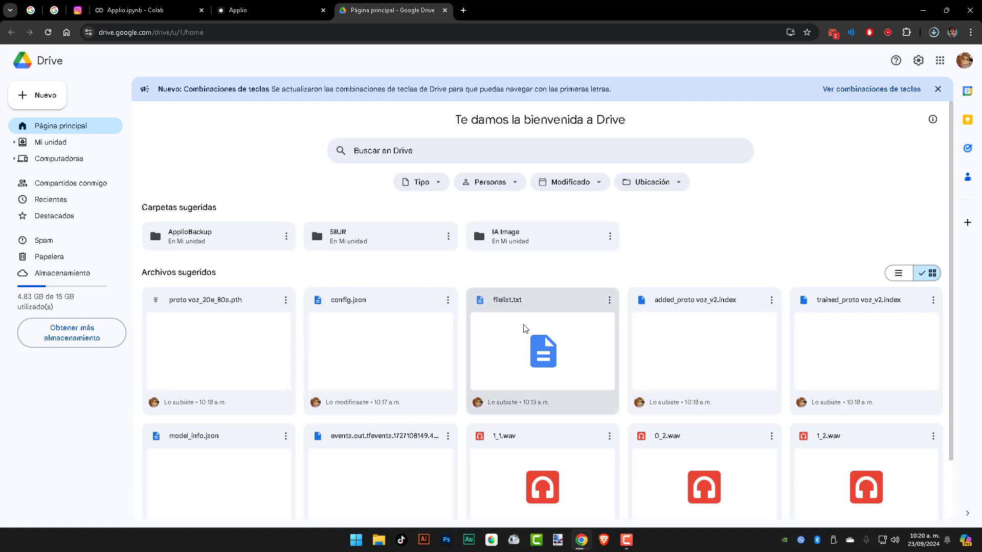
pyautogui.doubleClick(220, 248)
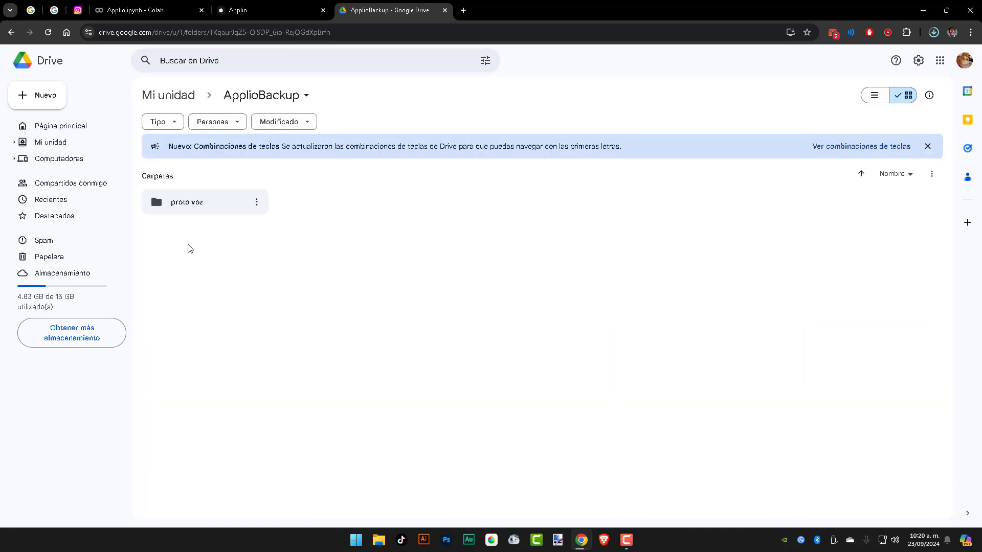
pyautogui.click(189, 231)
pyautogui.click(191, 205)
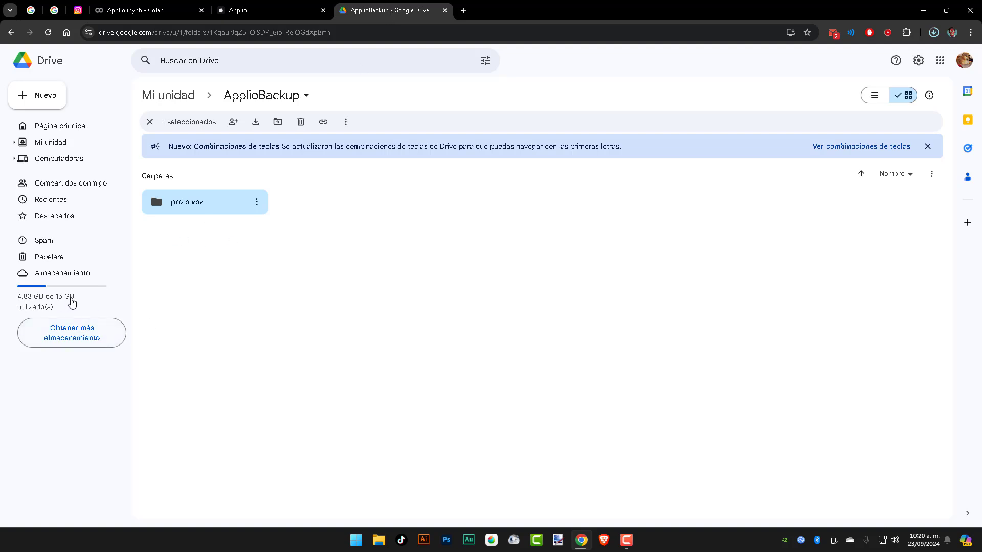
pyautogui.middleClick(414, 5)
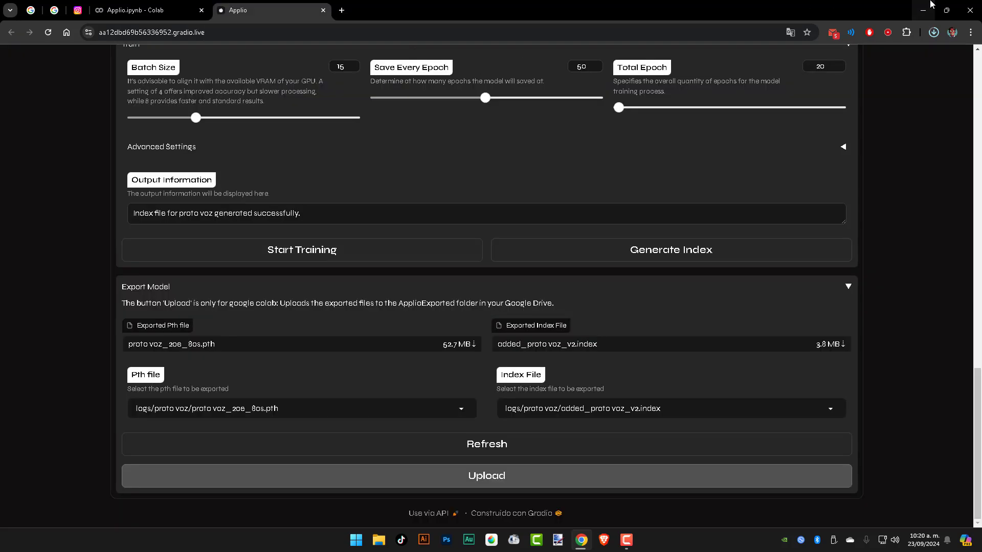
# Step: Check the browser's recent downloads for proto voz_20e_80s.pth and added_proto voz_v2.index, and close the download history
pyautogui.click(933, 34)
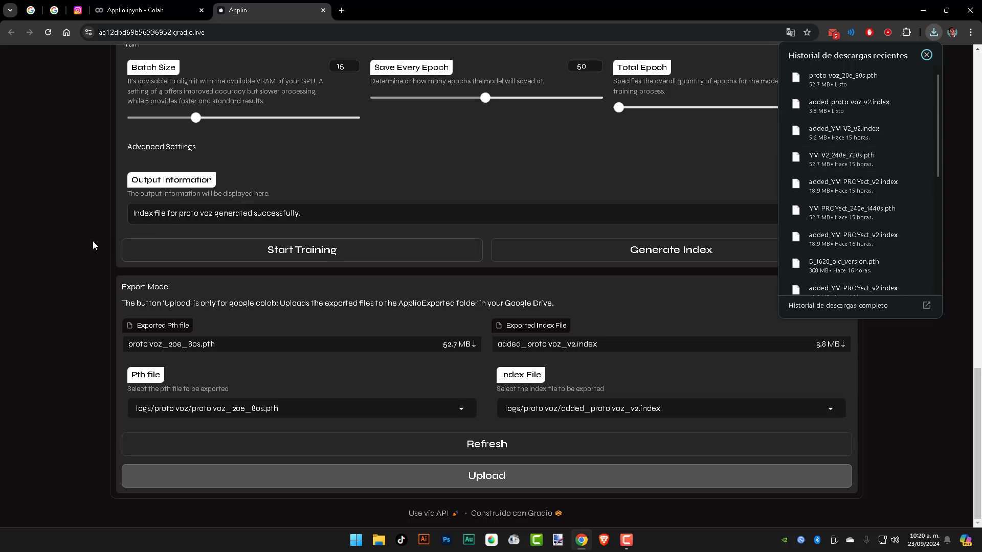
pyautogui.click(457, 302)
pyautogui.scroll(6, 457, 302)
pyautogui.scroll(2, 457, 302)
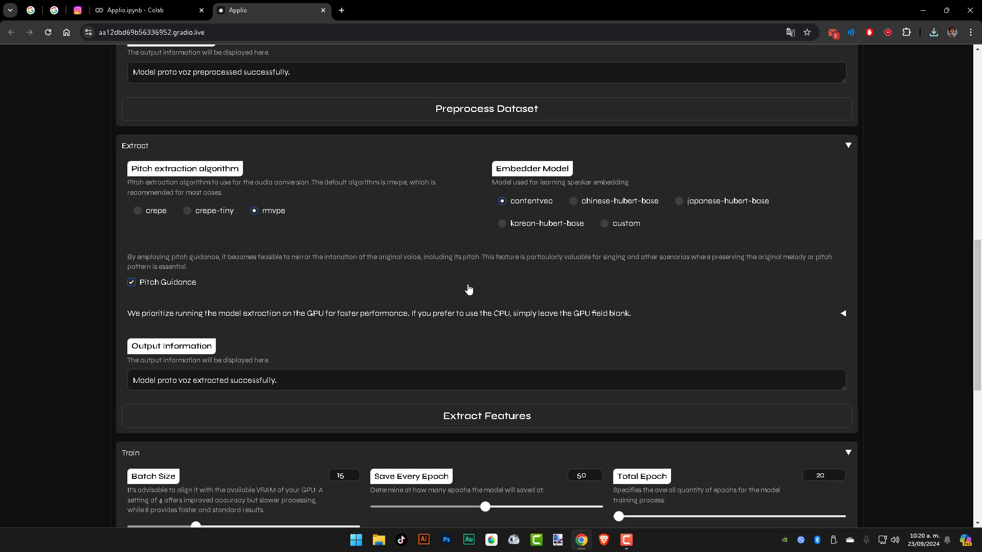
pyautogui.scroll(4, 468, 289)
pyautogui.scroll(4, 711, 184)
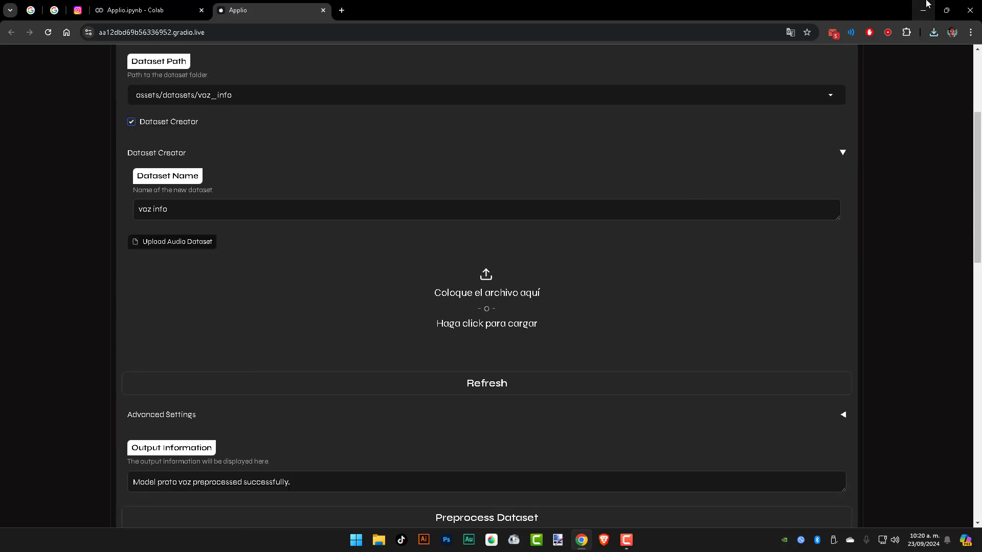
# Step: Switch to the desktop and move proto voz_20e_80s.pth to the empty middle area, with added_proto voz_v2.index directly below it
pyautogui.press('super+d')
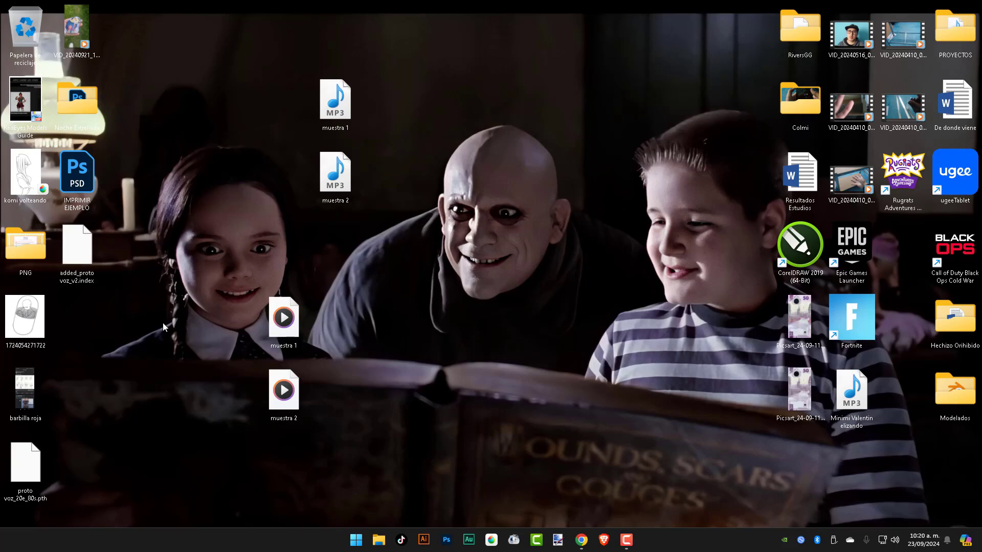
pyautogui.moveTo(23, 468); pyautogui.dragTo(437, 332)
pyautogui.moveTo(77, 253); pyautogui.dragTo(596, 353)
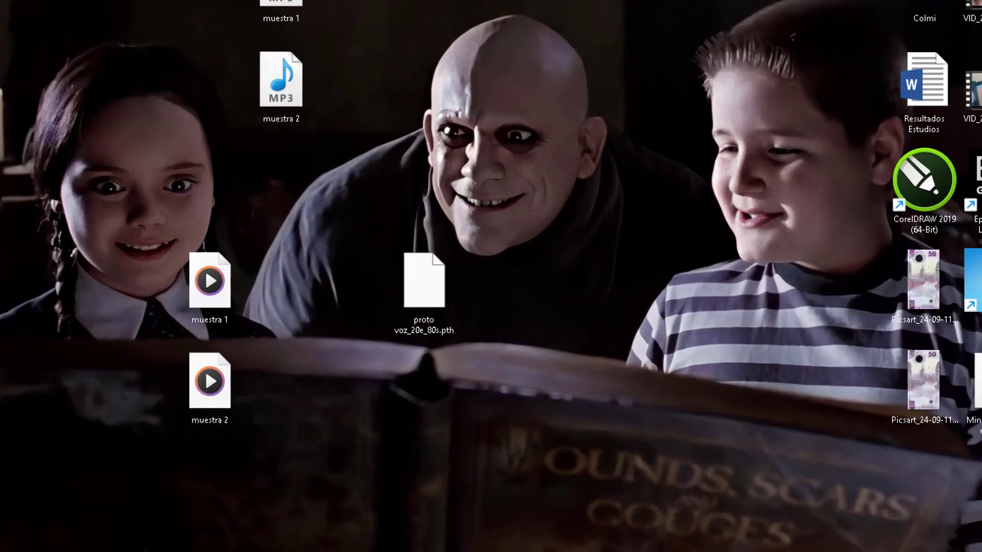
pyautogui.click(772, 267)
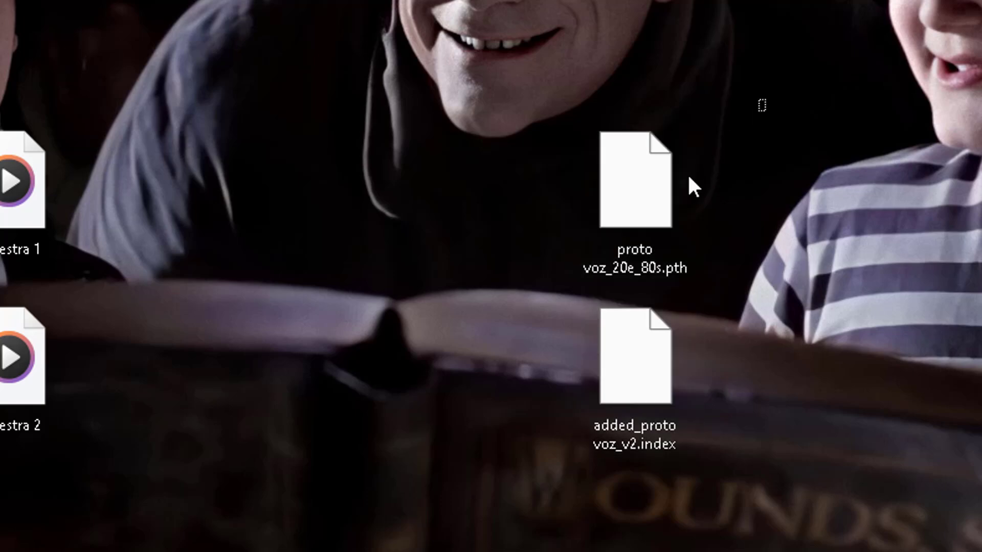
# Step: Select proto voz_20e_80s.pth and added_proto voz_v2.index together on the desktop
pyautogui.moveTo(670, 280)
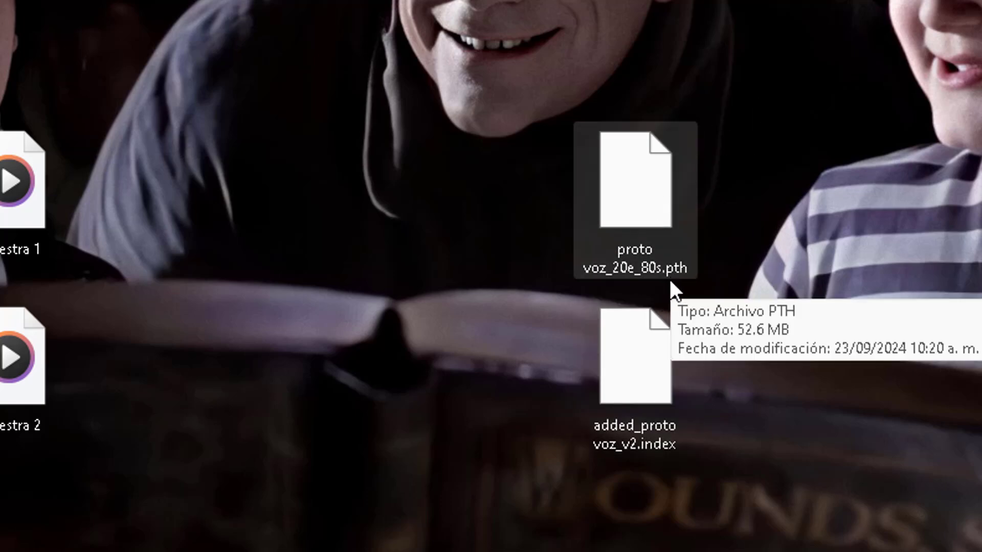
pyautogui.click(636, 404)
pyautogui.moveTo(642, 453); pyautogui.dragTo(642, 235)
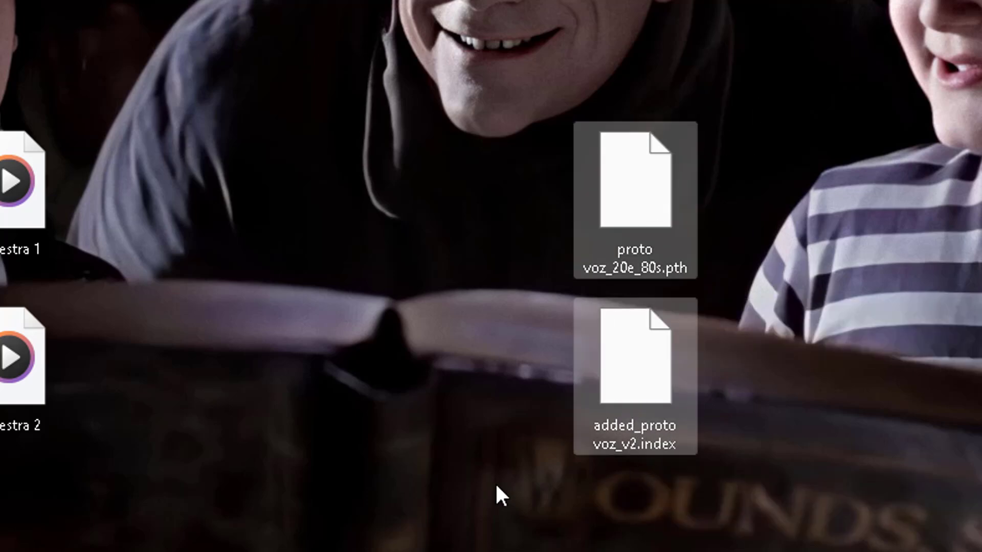
pyautogui.click(550, 153)
pyautogui.moveTo(550, 152); pyautogui.dragTo(689, 392)
pyautogui.click(555, 240)
pyautogui.moveTo(555, 241); pyautogui.dragTo(660, 394)
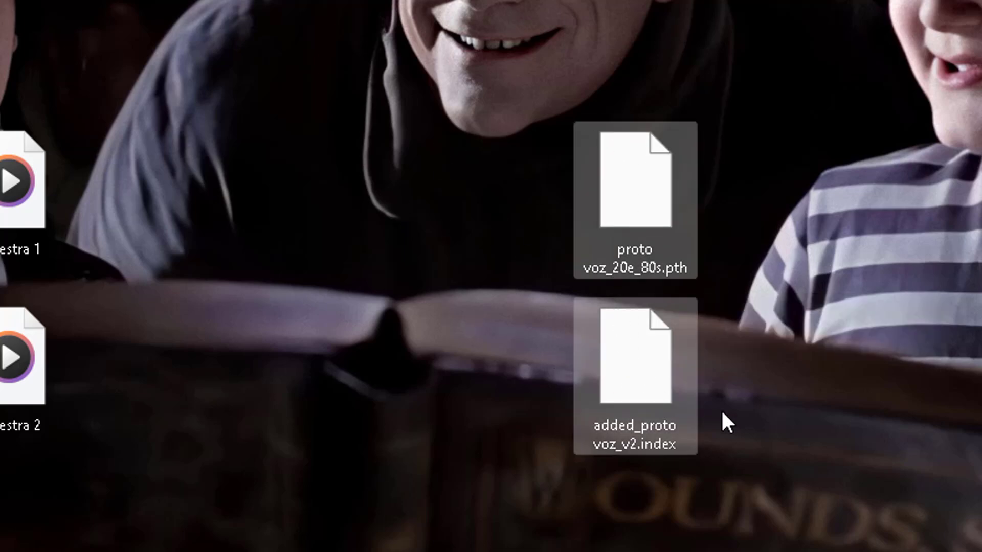